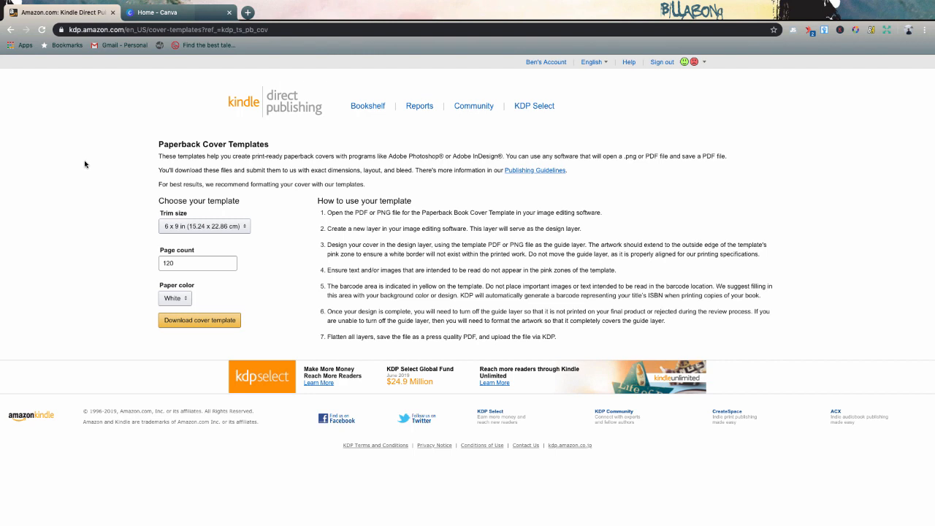
- Switch to Canva, open the custom dimensions for a new design, and check its width and height values
click(168, 12)
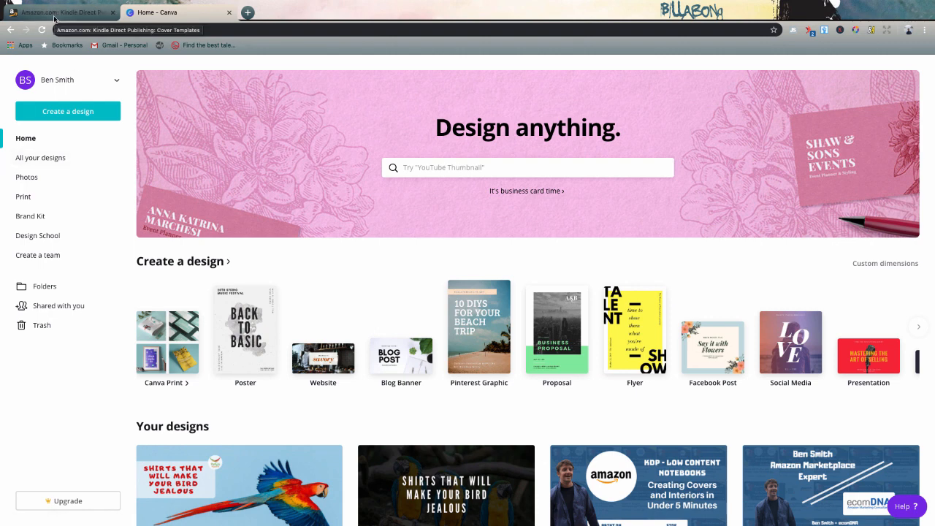
click(73, 112)
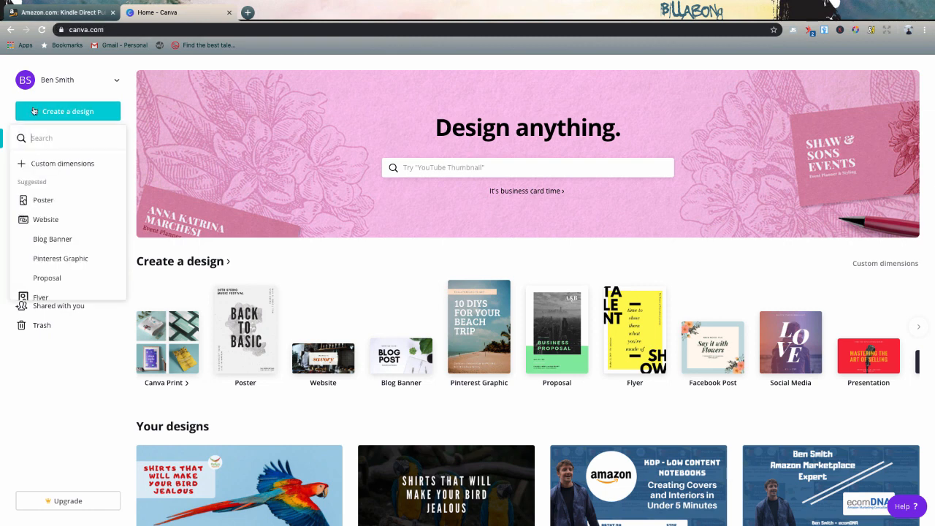
click(44, 161)
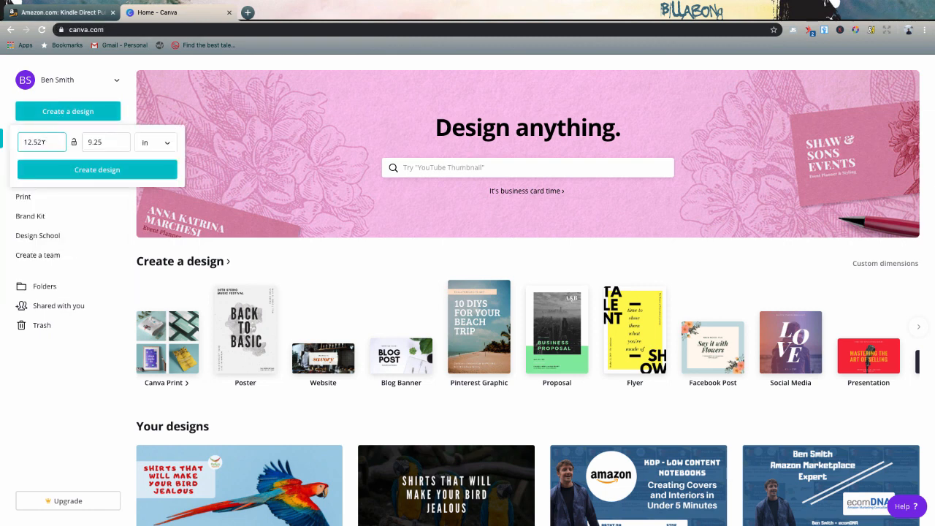
double_click(42, 142)
click(83, 143)
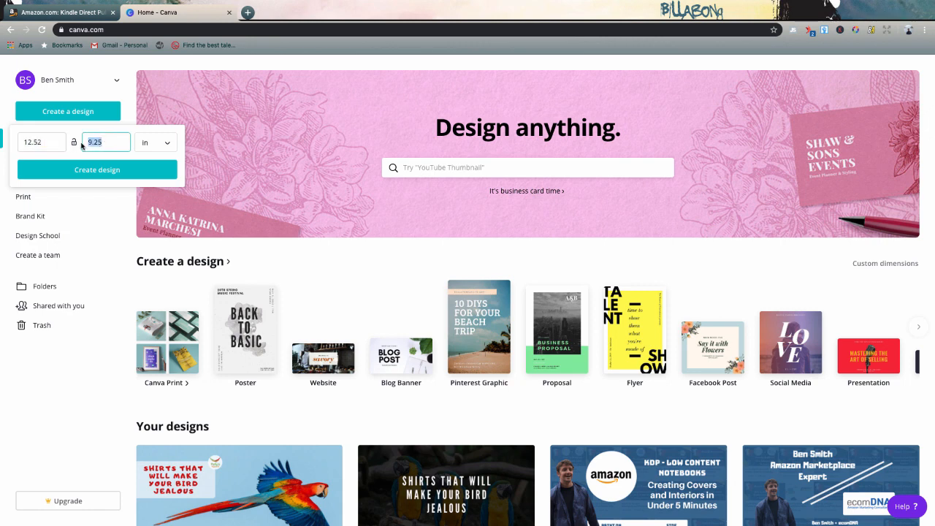
click(110, 141)
- Return to the KDP cover templates page, choose the 6 x 9 in (15.24 x 22.86 cm) trim size, and go to the page count
key(ctrl+shift+Tab)
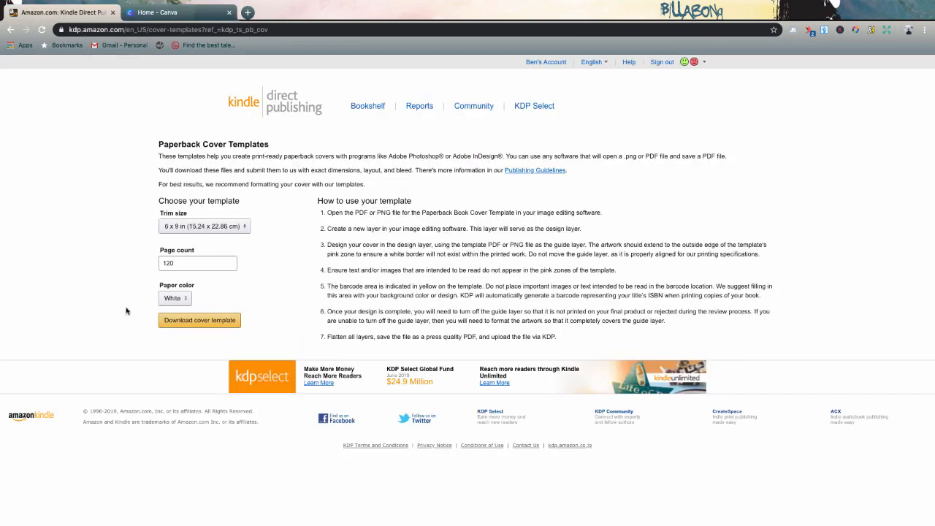
click(180, 229)
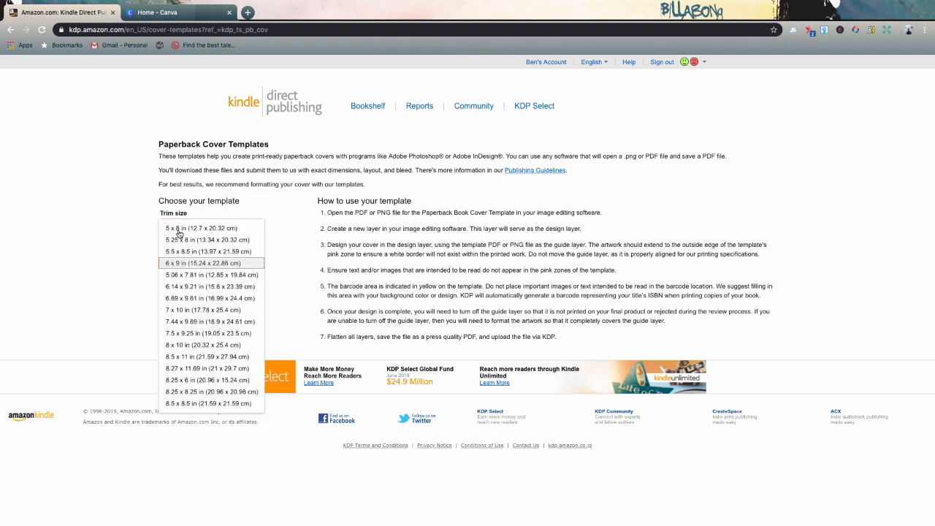
click(186, 264)
click(174, 262)
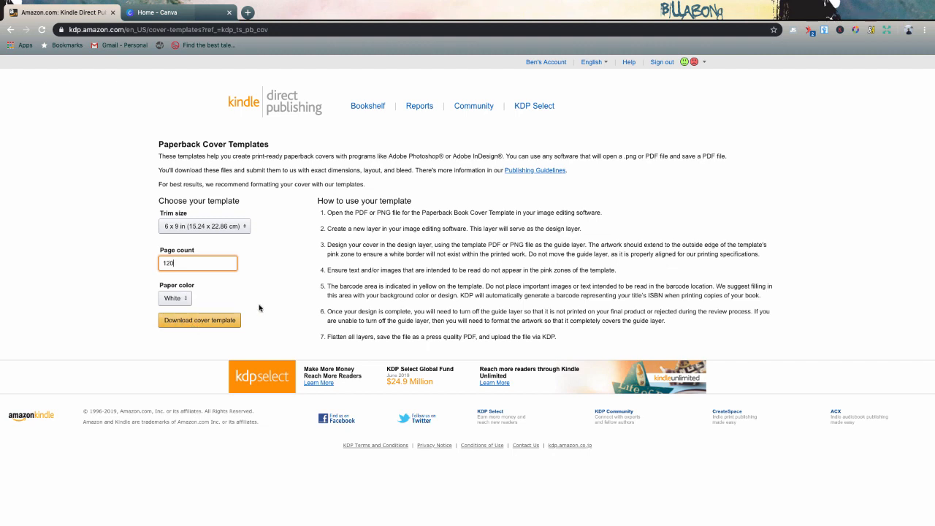
- Switch to the 6x9_BW_120.png template in Preview, clear the Calculator, and examine the spine width label up close
click(159, 16)
key(ctrl+Left)
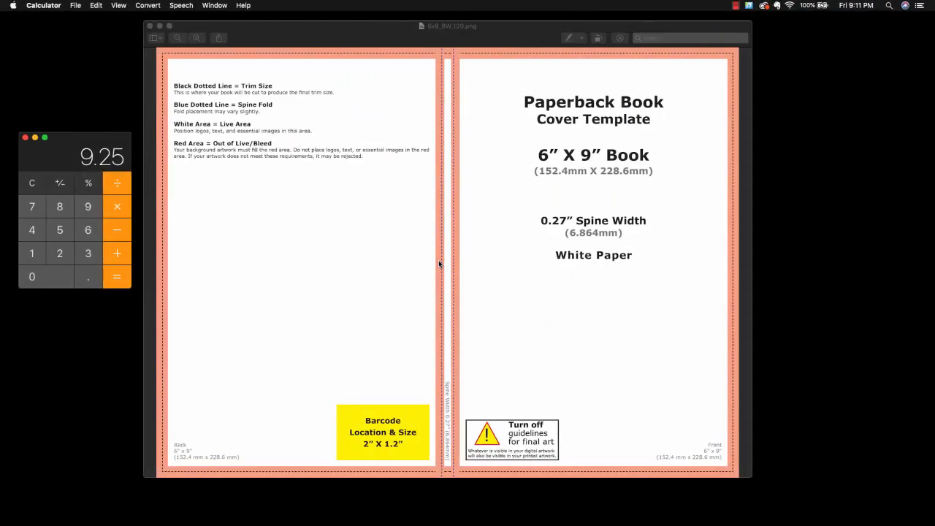
click(38, 186)
click(459, 402)
scroll(447, 420, up, 5)
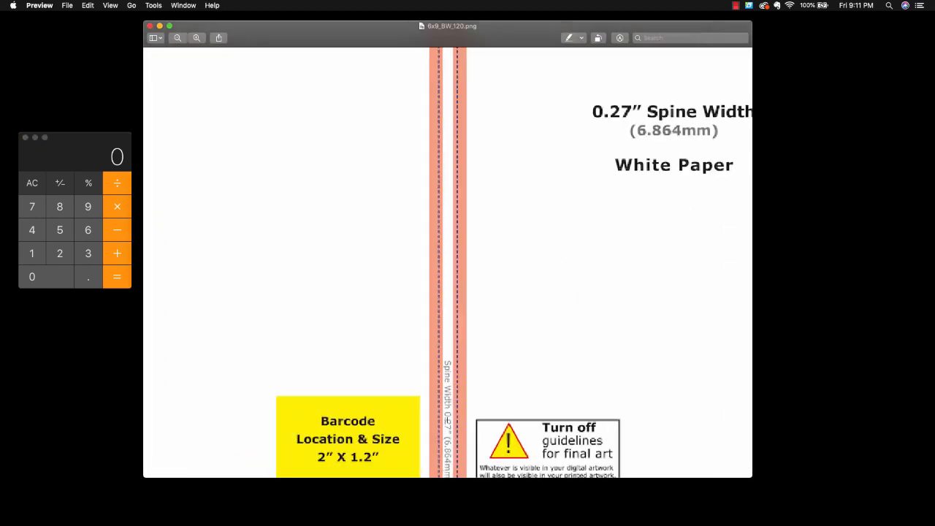
scroll(447, 420, down, 1)
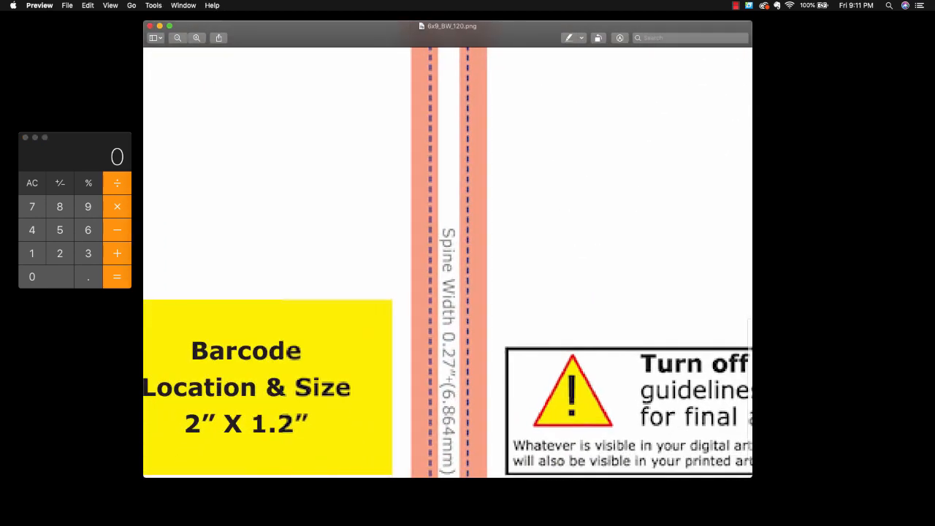
scroll(449, 336, down, 3)
scroll(447, 336, down, 3)
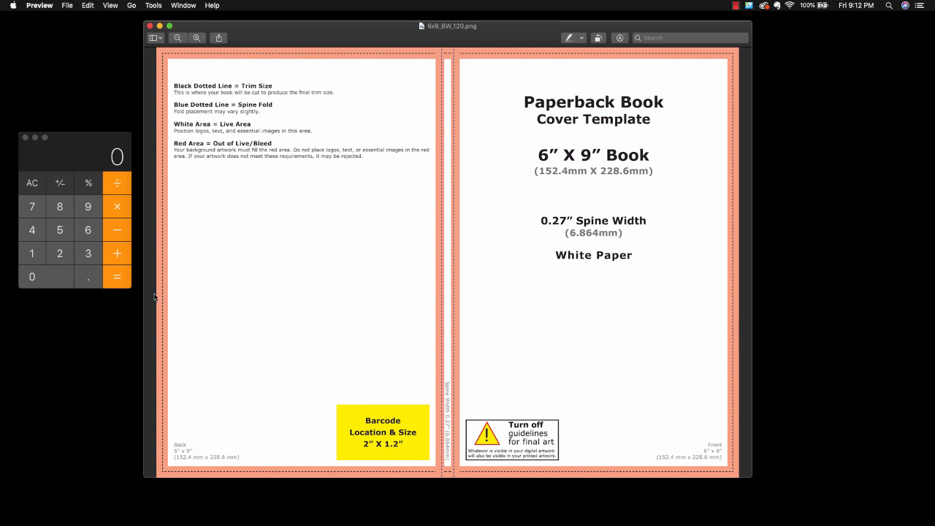
- Add the two 6-inch cover widths and the 0.27-inch spine width together in Calculator
click(93, 231)
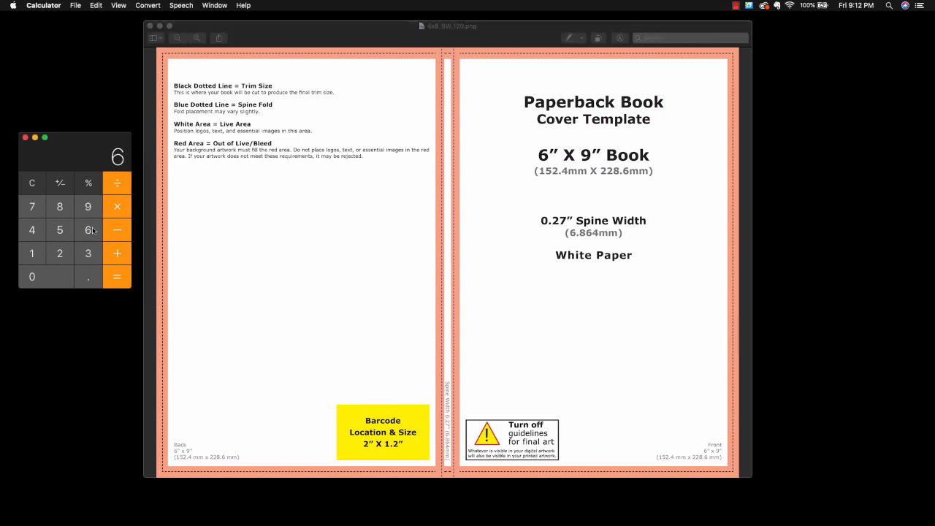
click(119, 254)
click(88, 230)
click(119, 254)
click(89, 276)
click(61, 256)
click(32, 206)
click(123, 255)
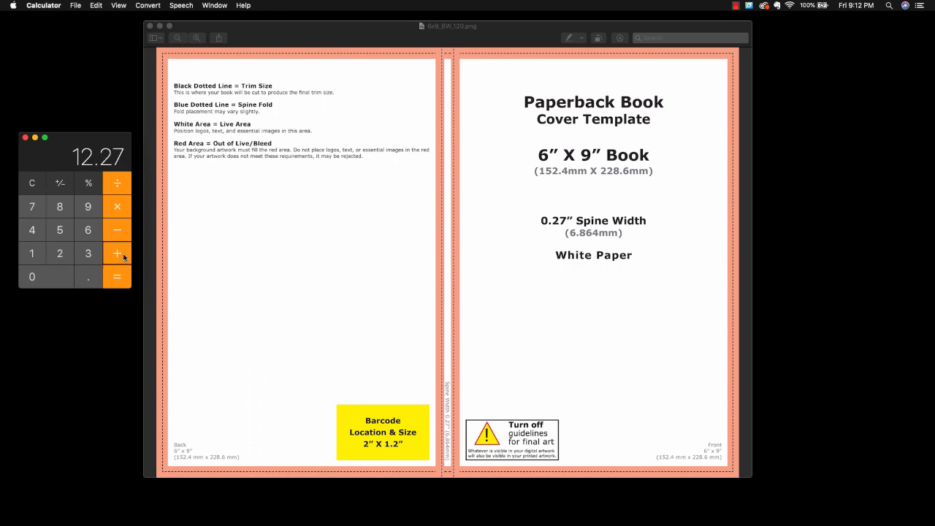
- Add 0.125 inch of bleed twice to the running sum to get the full cover width
click(88, 276)
click(32, 254)
click(61, 253)
click(61, 230)
click(111, 252)
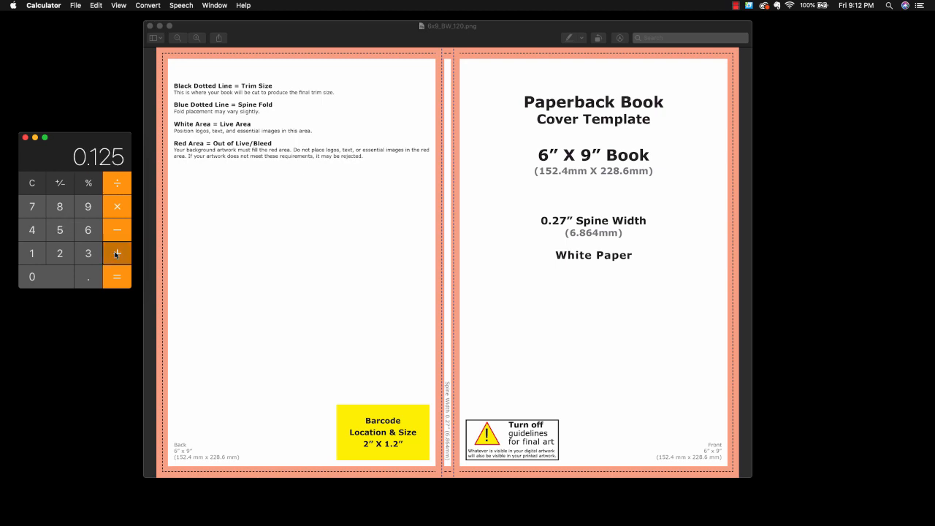
click(83, 284)
click(32, 253)
click(59, 253)
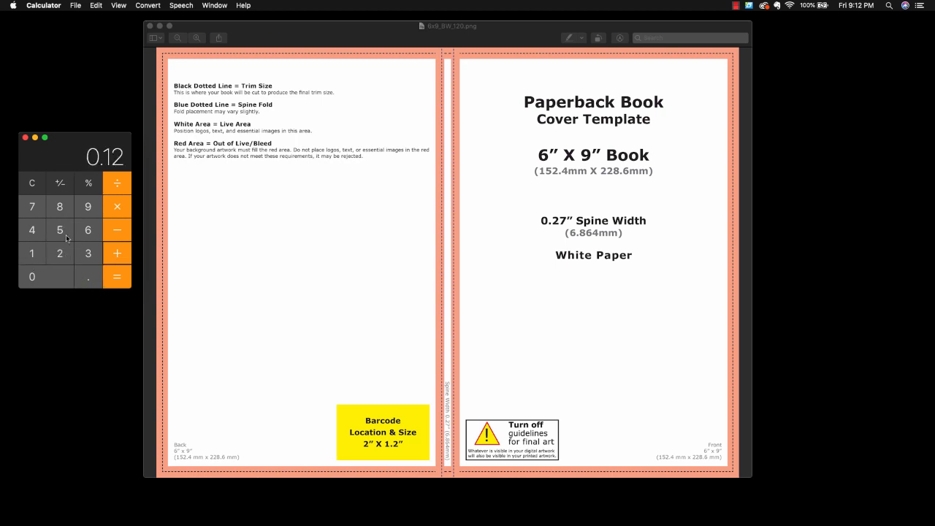
click(60, 230)
click(117, 277)
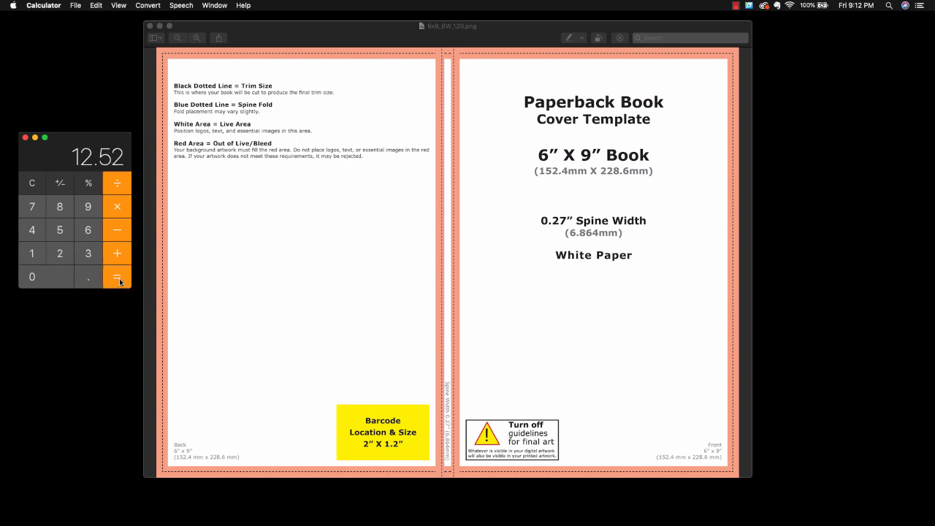
- Compare the custom width and height in Canva with the cover template open in Preview
key(ctrl+Right)
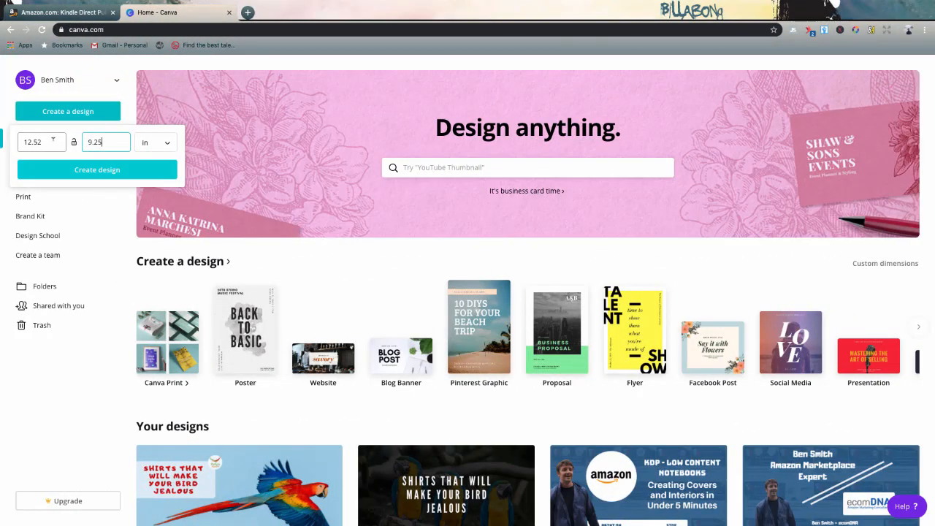
click(50, 139)
click(97, 141)
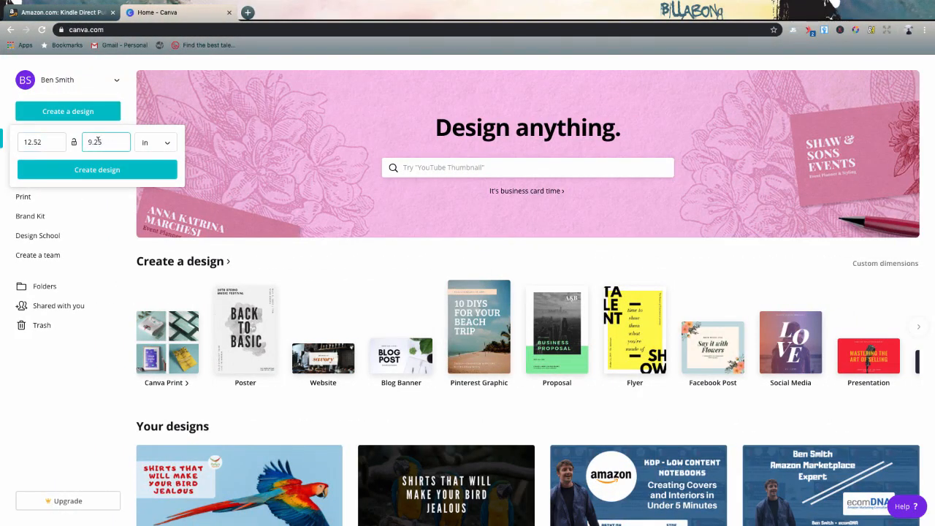
key(ctrl+Left)
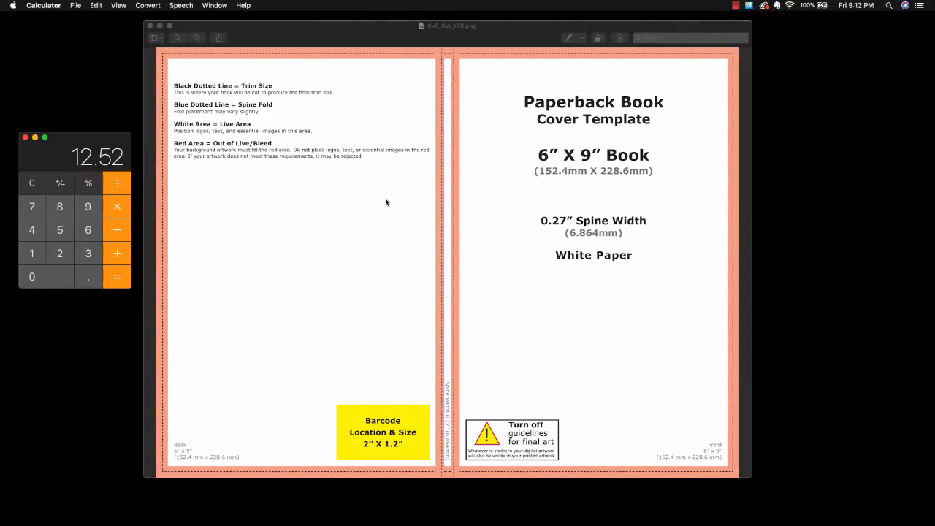
click(584, 236)
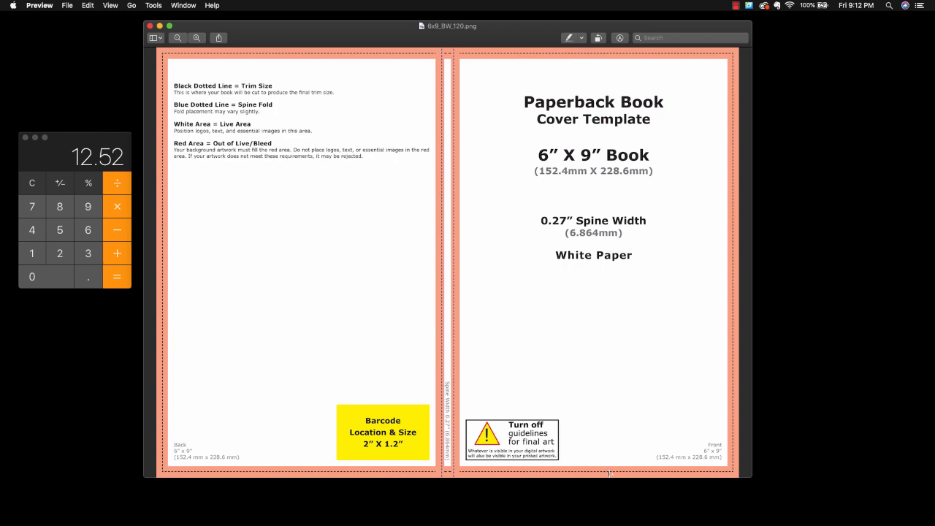
click(33, 186)
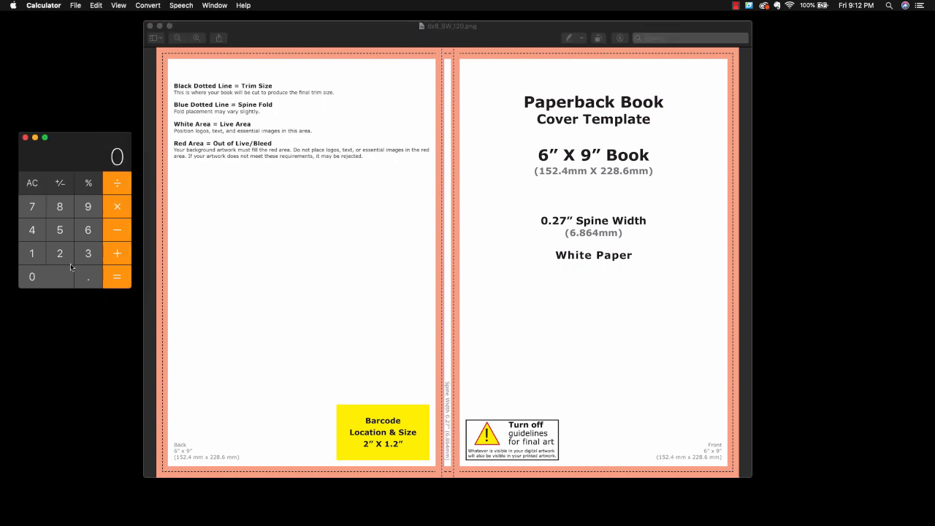
click(86, 205)
click(118, 256)
click(90, 277)
click(31, 255)
click(60, 255)
click(59, 232)
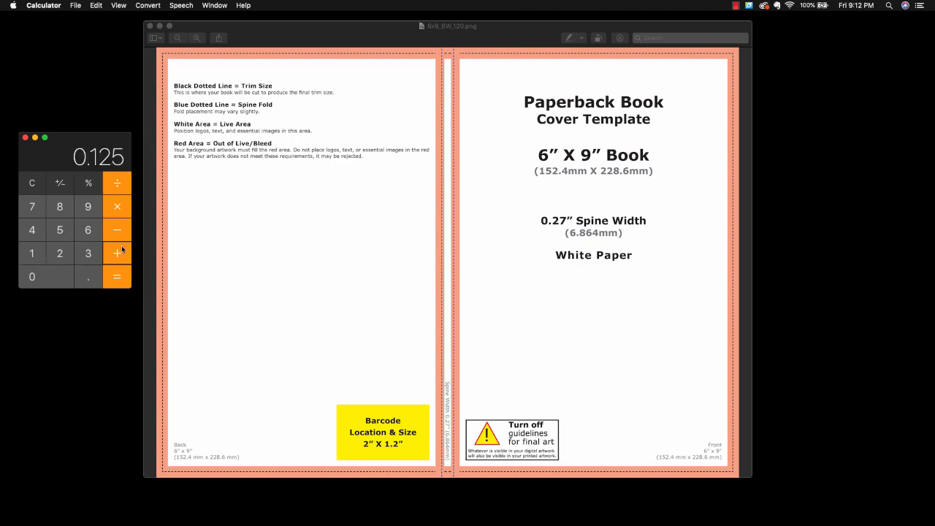
click(117, 253)
click(71, 279)
click(95, 210)
click(117, 256)
click(83, 281)
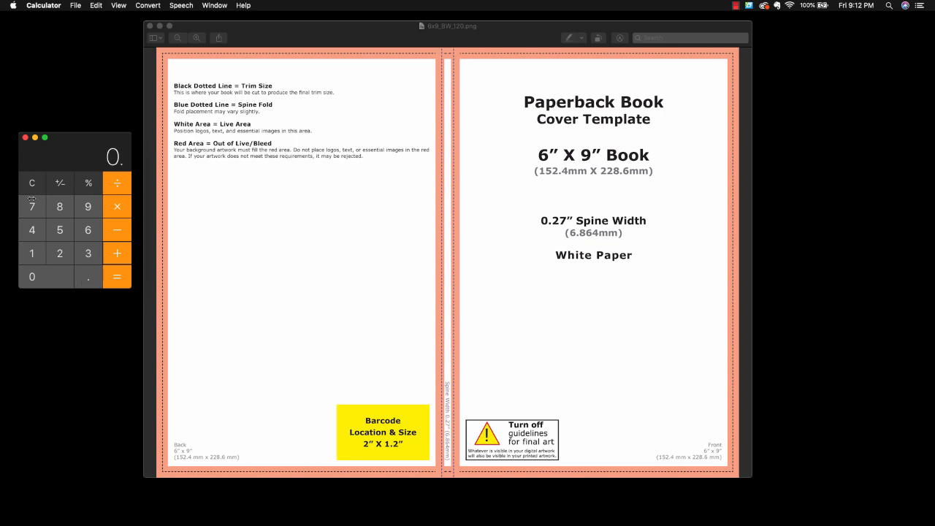
click(31, 183)
- Calculate the full cover height in Calculator as 9 + 0.125 + 0.125 inches
click(123, 252)
click(82, 206)
click(121, 254)
click(96, 269)
click(32, 253)
click(61, 257)
click(60, 229)
click(117, 252)
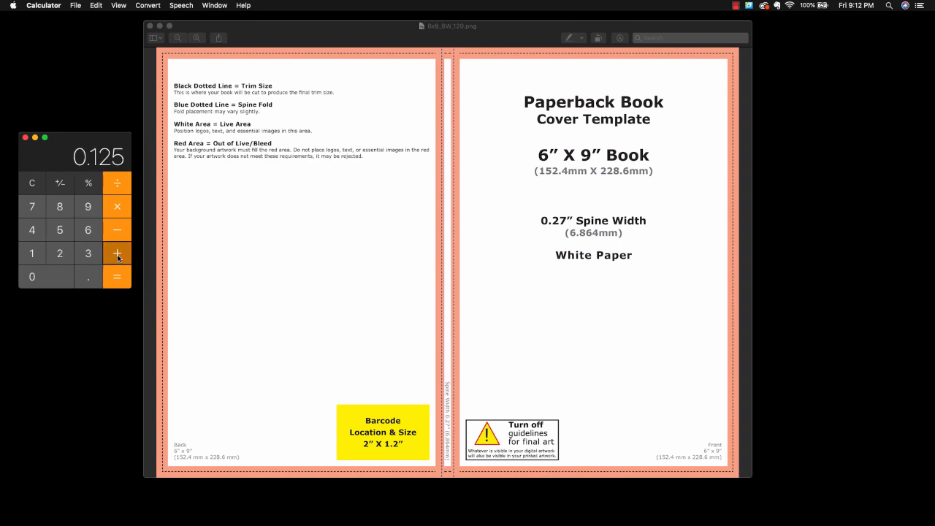
click(93, 277)
click(38, 253)
click(58, 252)
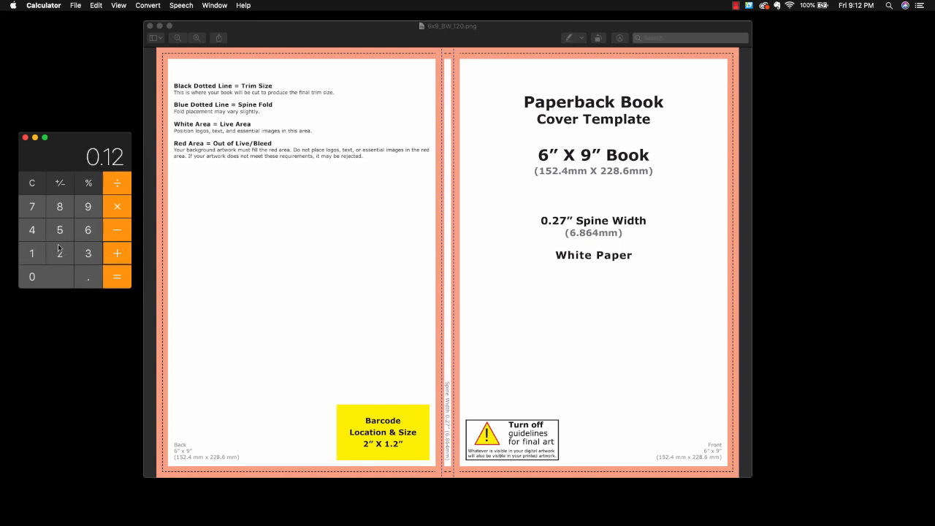
click(60, 230)
click(118, 276)
- Return to Canva and create the custom design at 12.52 by 9.25 in, keeping inches as the unit
key(ctrl+Right)
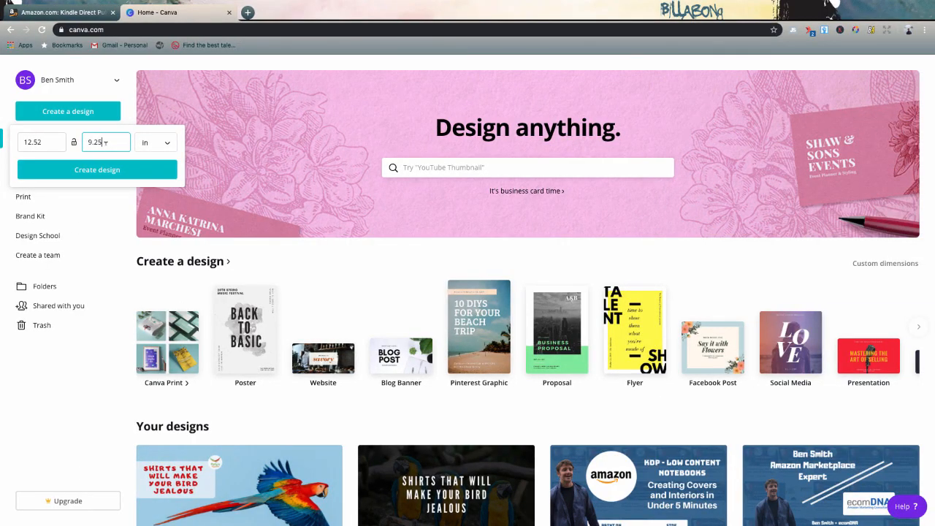
click(150, 144)
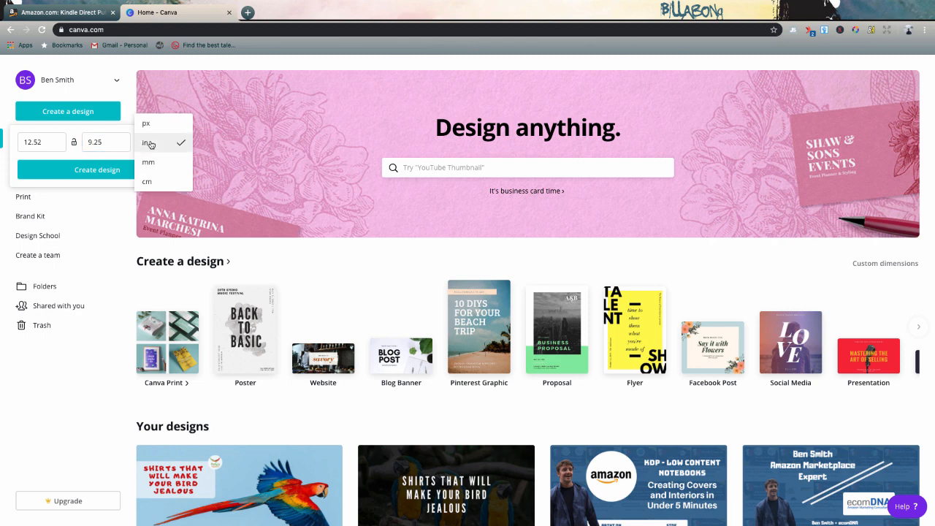
click(90, 170)
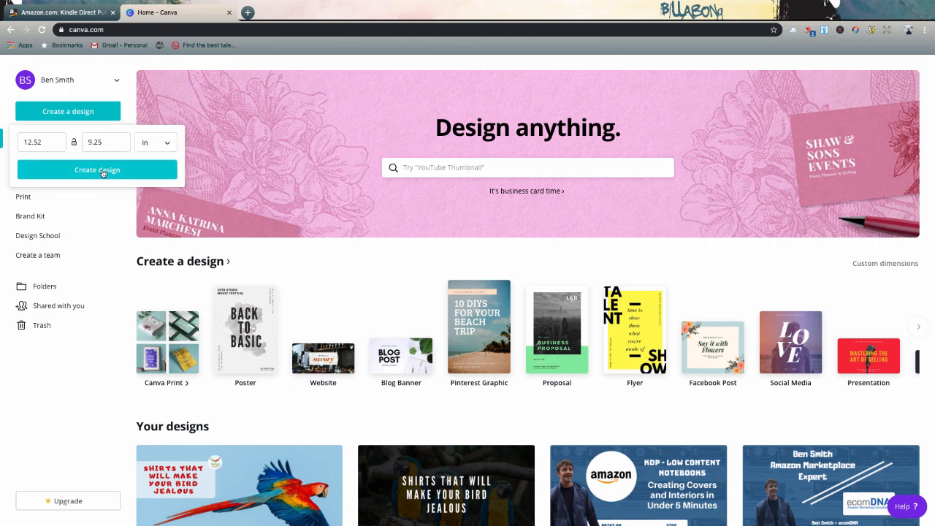
click(102, 171)
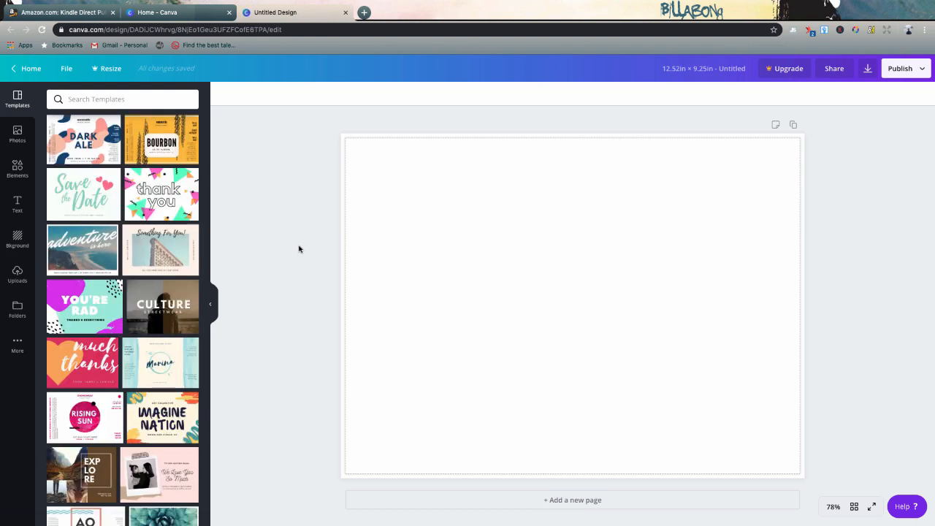
- Add the uploaded paperback cover template image to the blank page, checking it against the template in Preview
click(22, 279)
key(ctrl+Left)
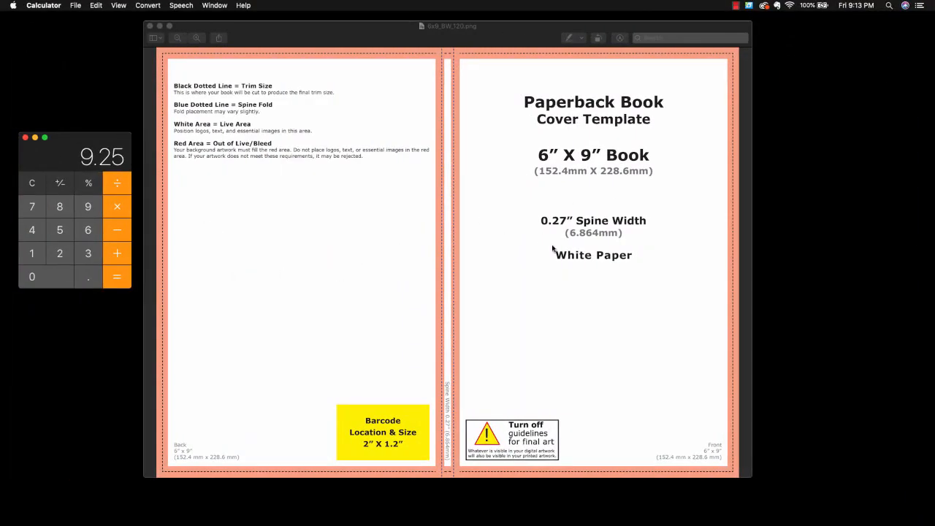
key(ctrl+Right)
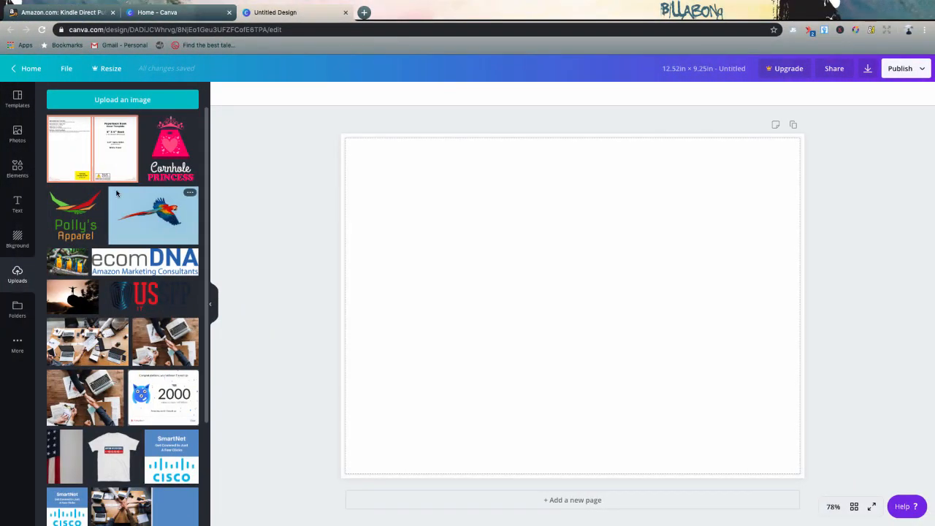
click(88, 161)
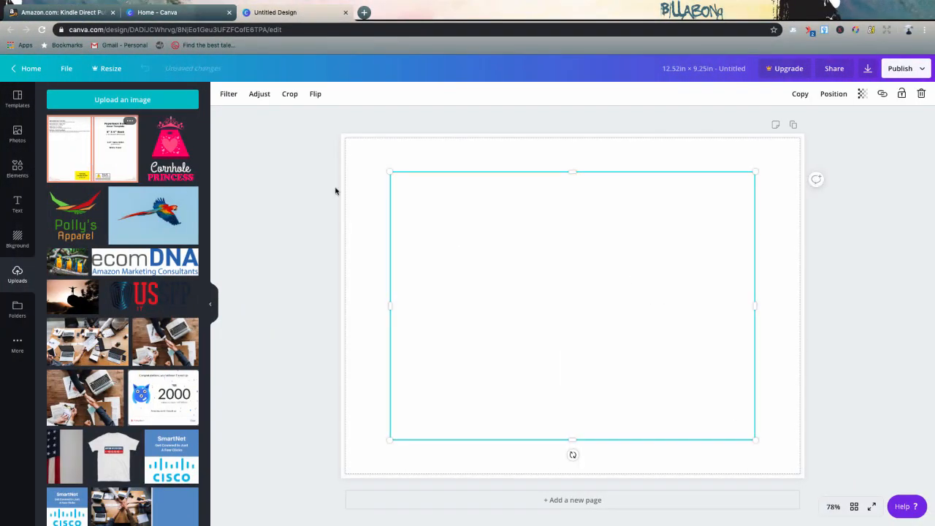
- Align the template image with the page's upper-left corner, enlarge it to cover the entire page, and deselect it
drag(463, 244, 414, 202)
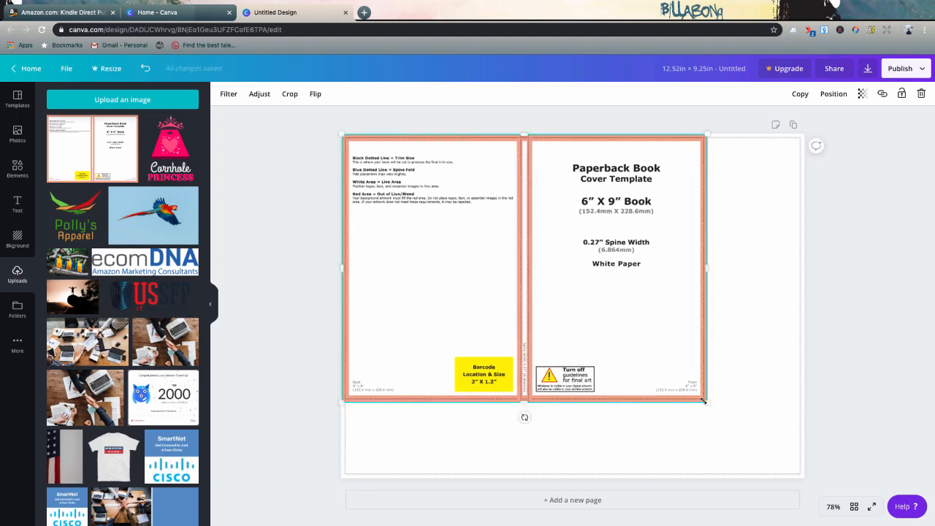
drag(706, 401, 763, 462)
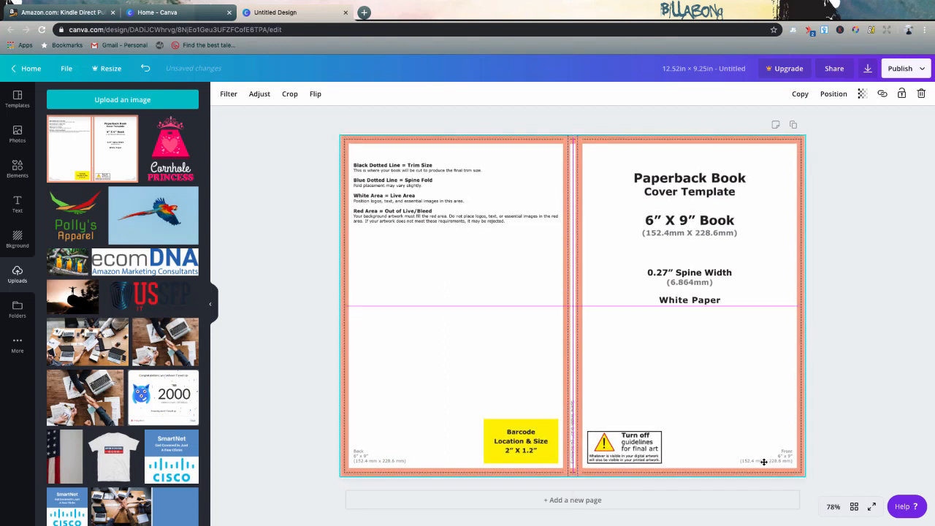
click(297, 261)
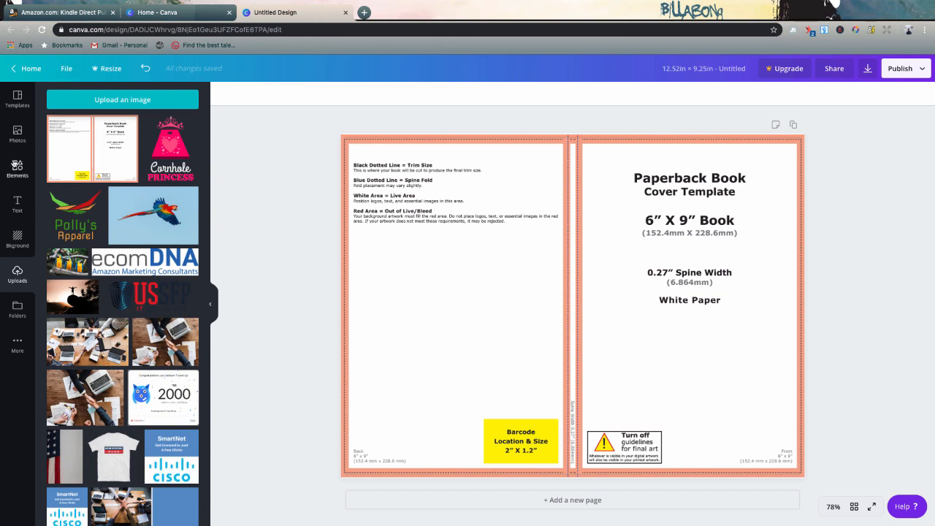
- Add a plain solid line to the page and rotate it to vertical so it covers the template's spine
click(16, 165)
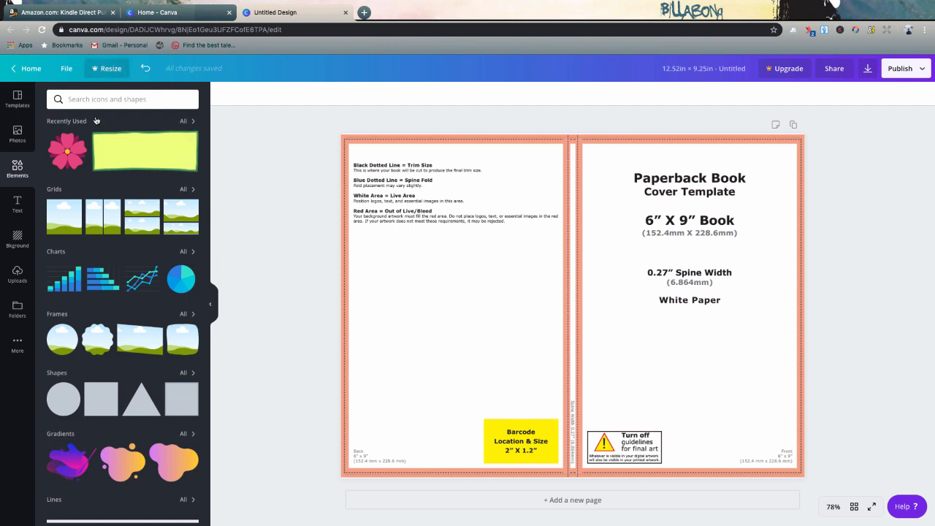
scroll(115, 211, down, 5)
scroll(114, 211, down, 1)
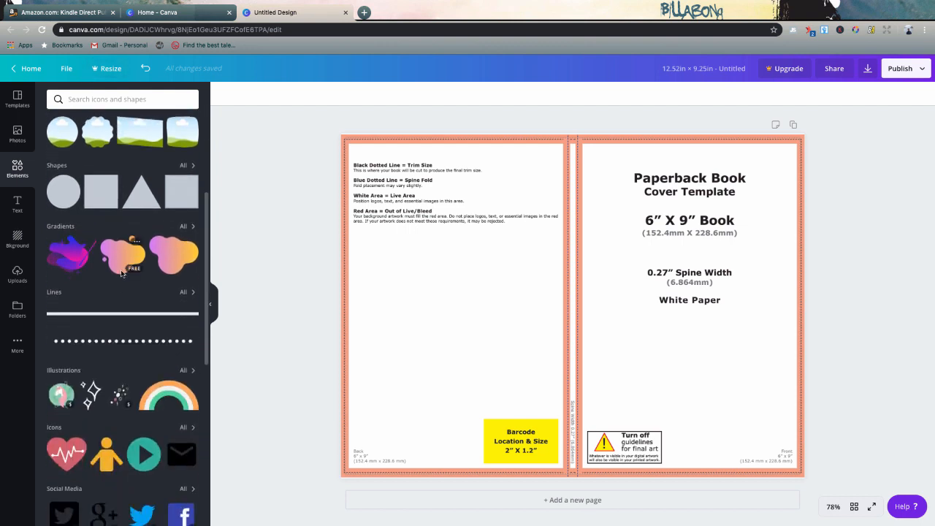
click(121, 313)
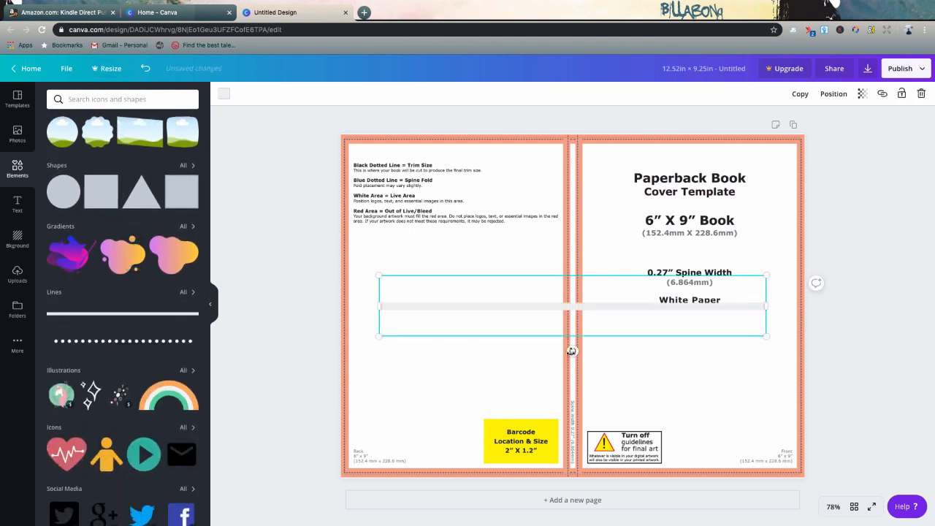
drag(572, 352, 482, 309)
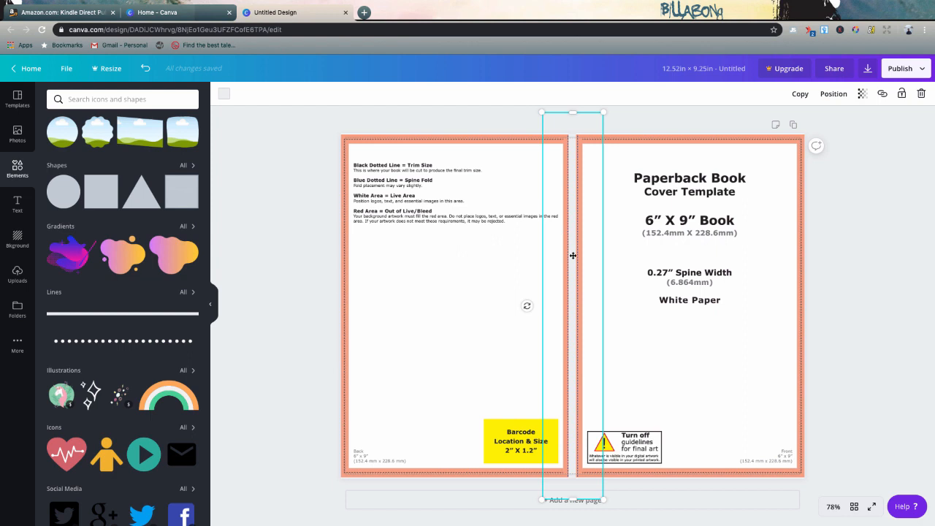
- Delete the cover template image, leaving the vertical spine line on the blank page
click(428, 276)
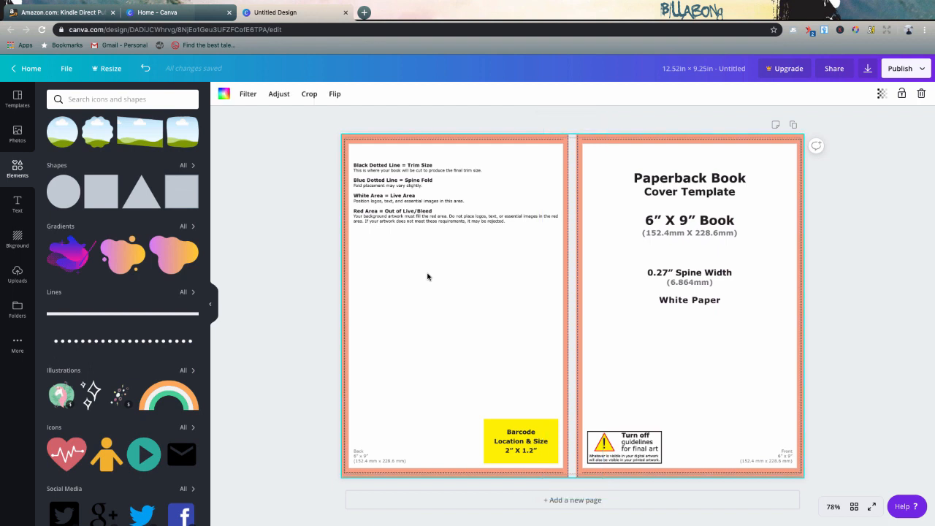
key(Delete)
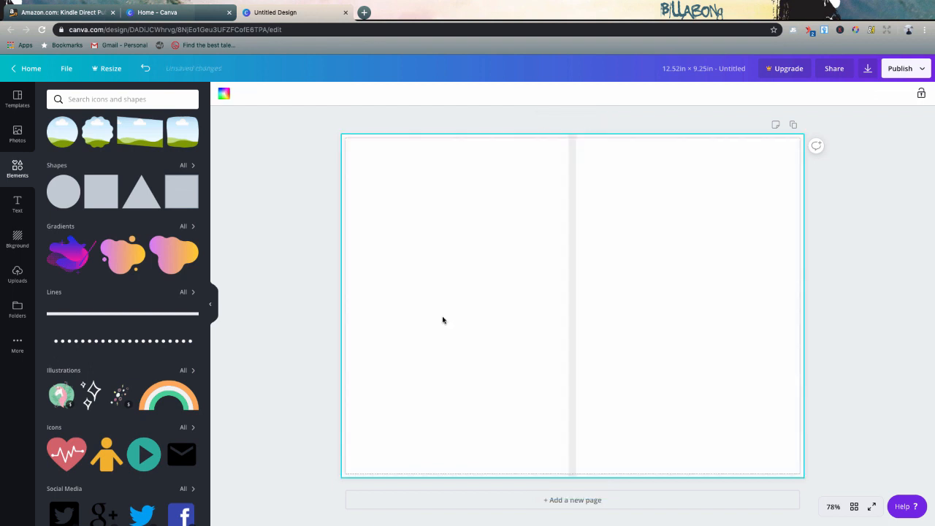
click(304, 287)
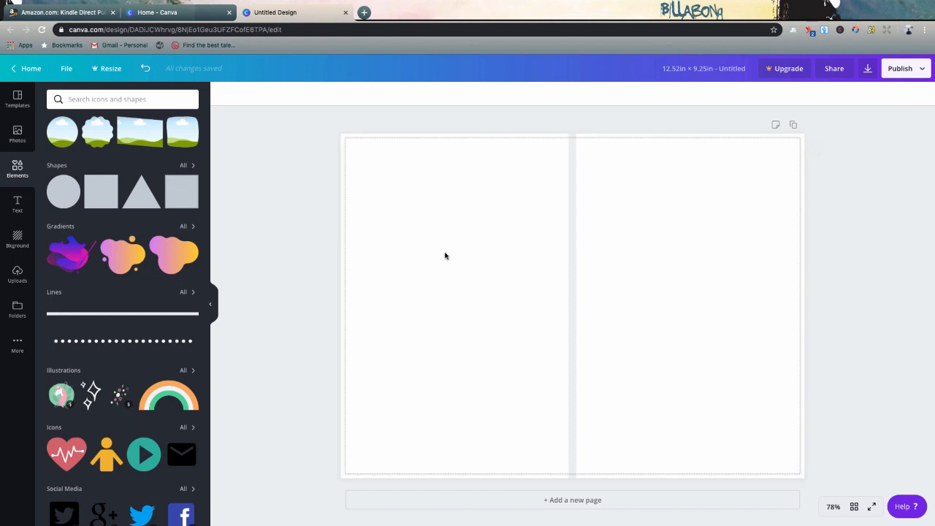
- Set the page background to solid black
click(444, 256)
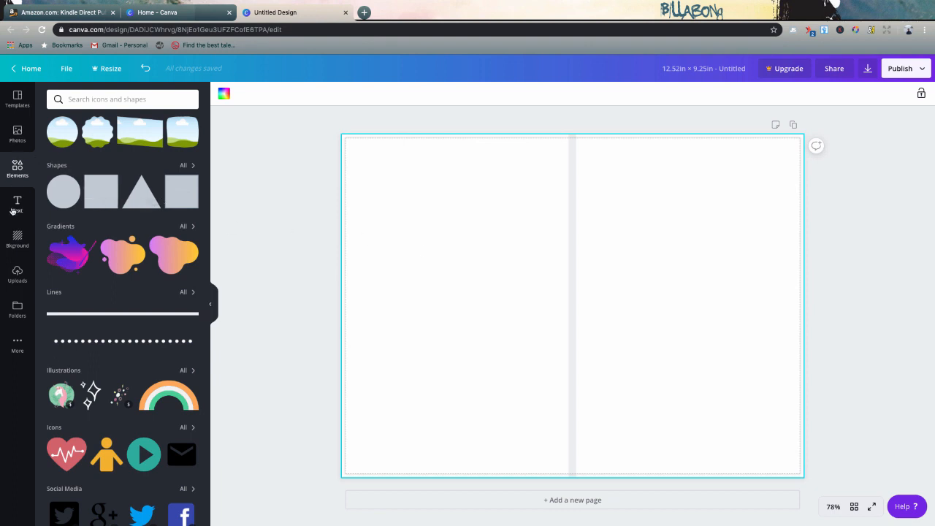
click(24, 247)
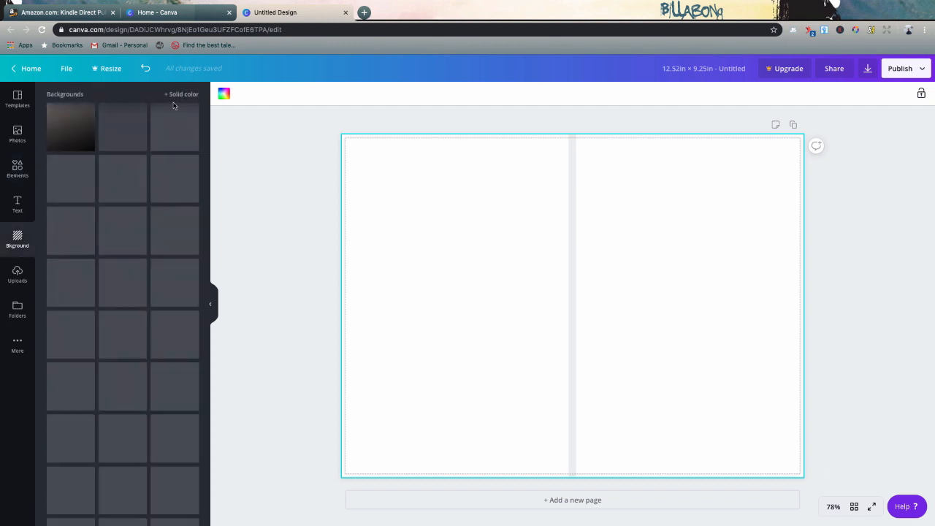
click(180, 95)
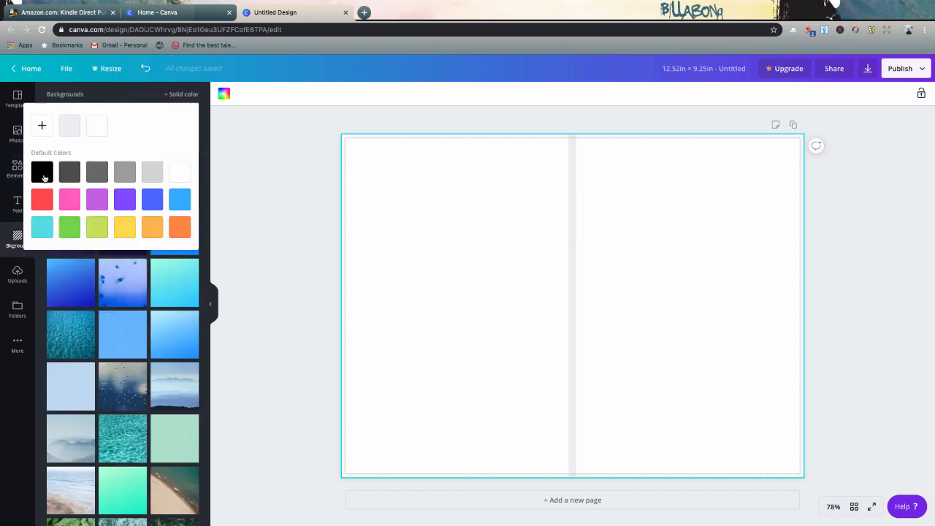
click(43, 177)
click(307, 225)
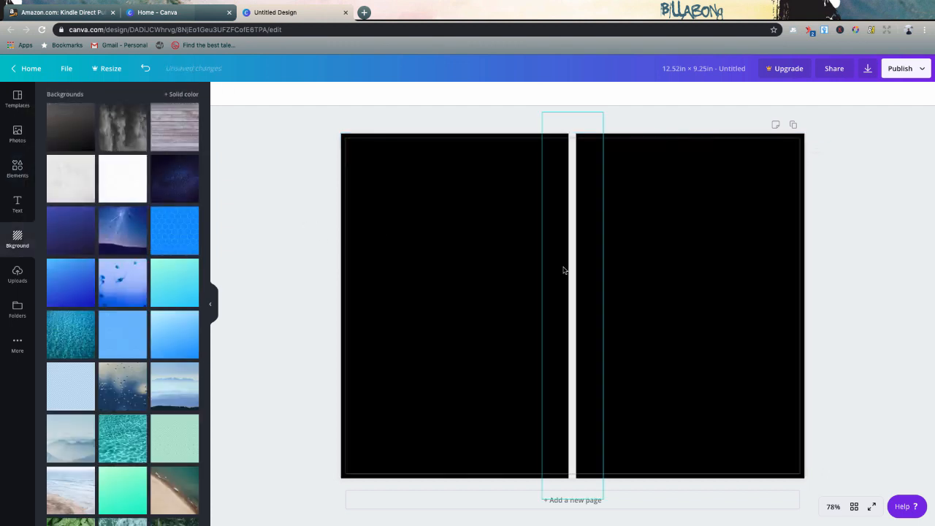
- Place the uploaded Cornhole Princess image on the front cover and enlarge it to span from the spine to the outer edge
click(19, 276)
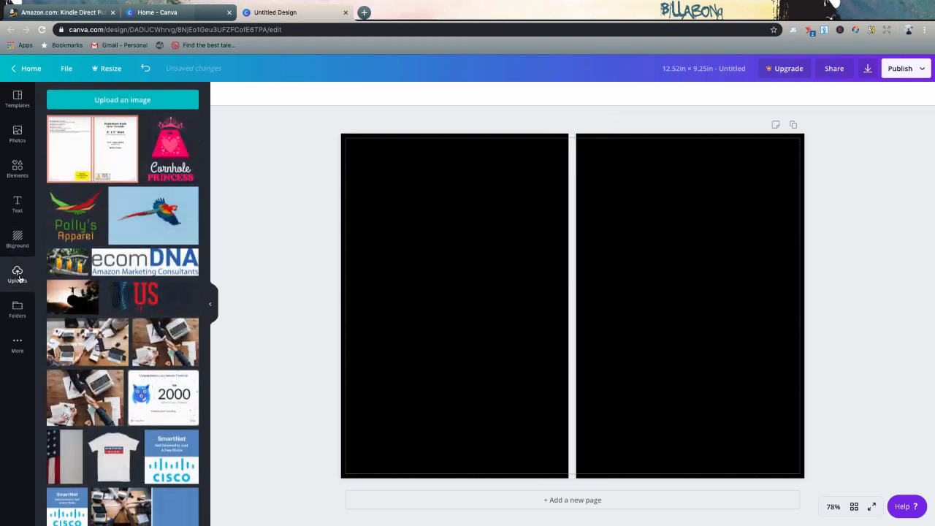
click(177, 149)
drag(585, 293, 702, 288)
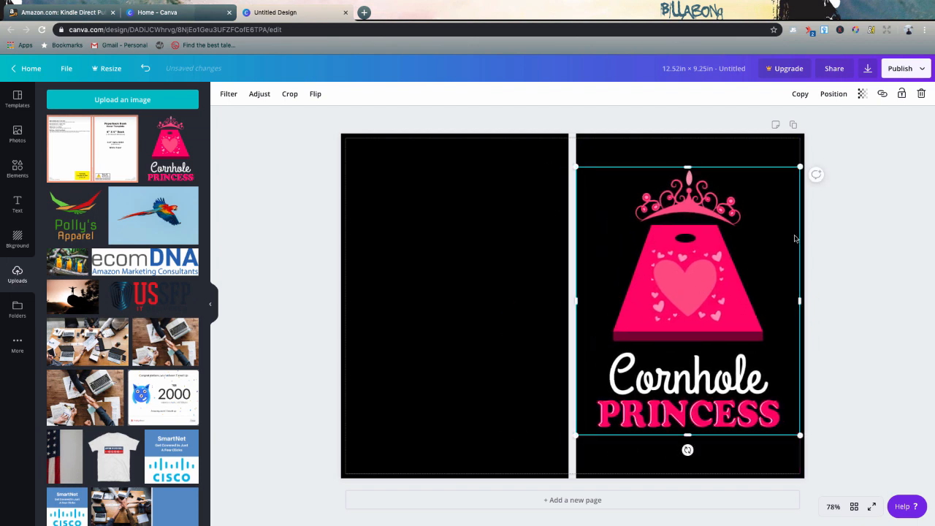
click(884, 224)
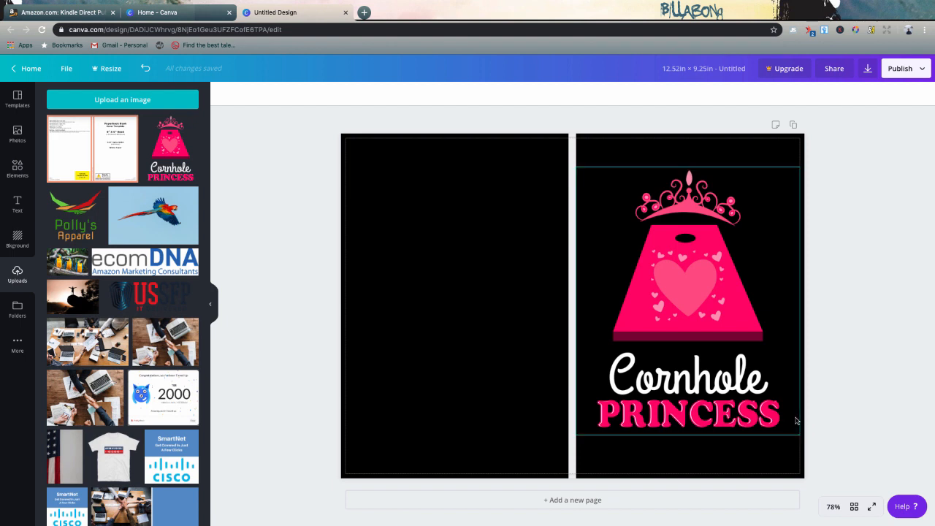
click(692, 402)
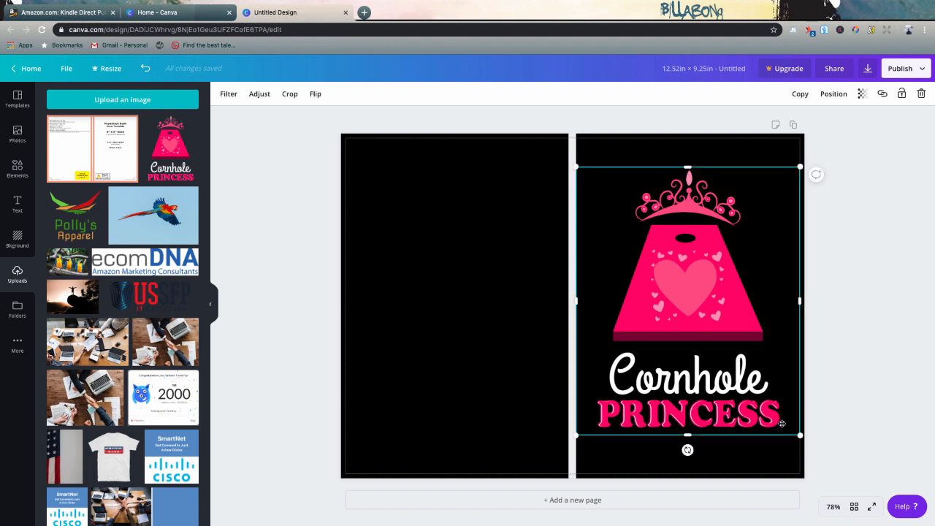
drag(800, 436, 802, 440)
click(834, 349)
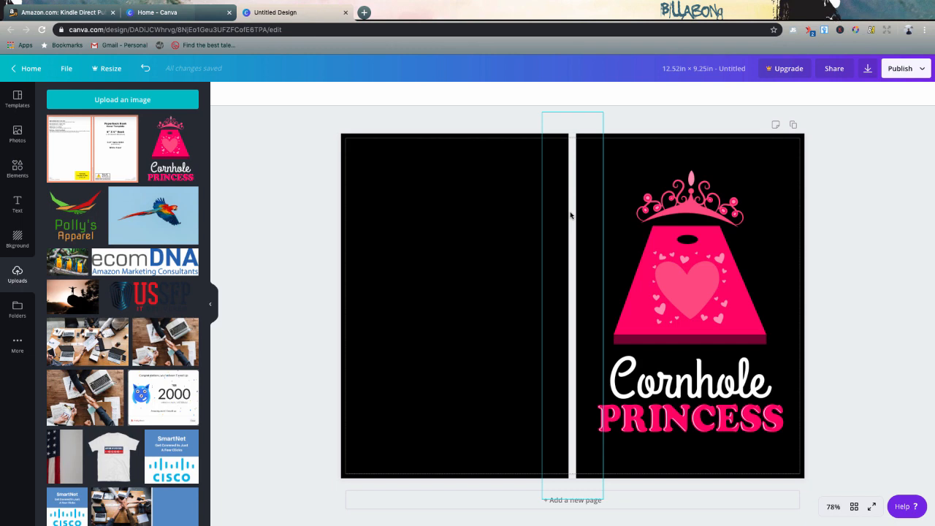
- Delete the vertical spine line, then undo the deletion
click(570, 215)
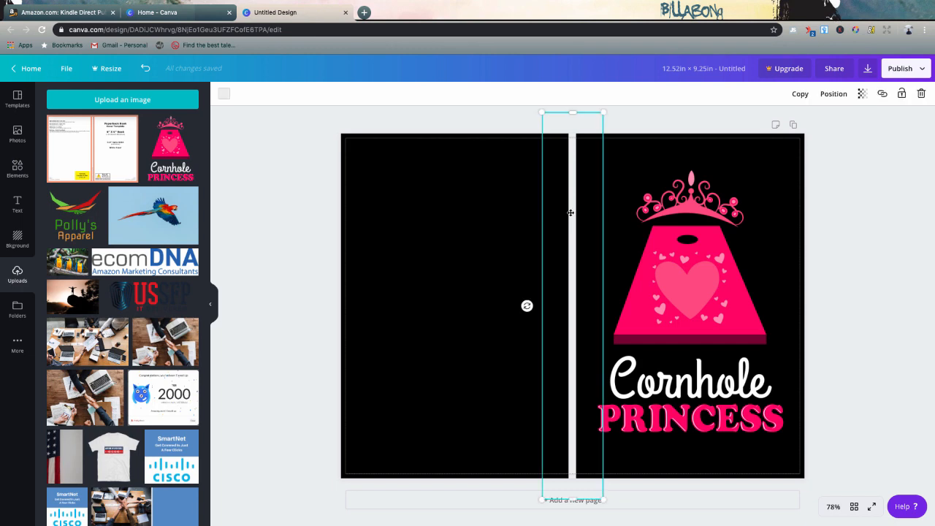
key(Delete)
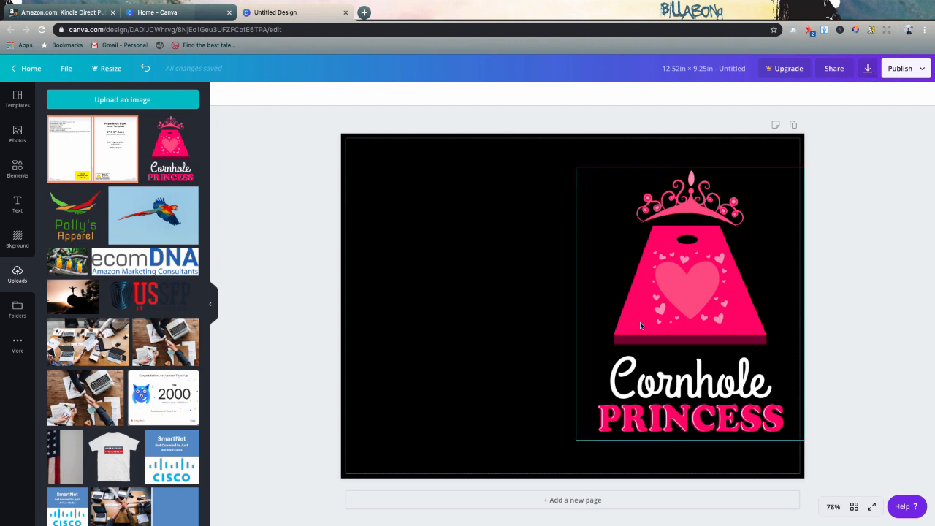
click(463, 332)
key(ctrl+z)
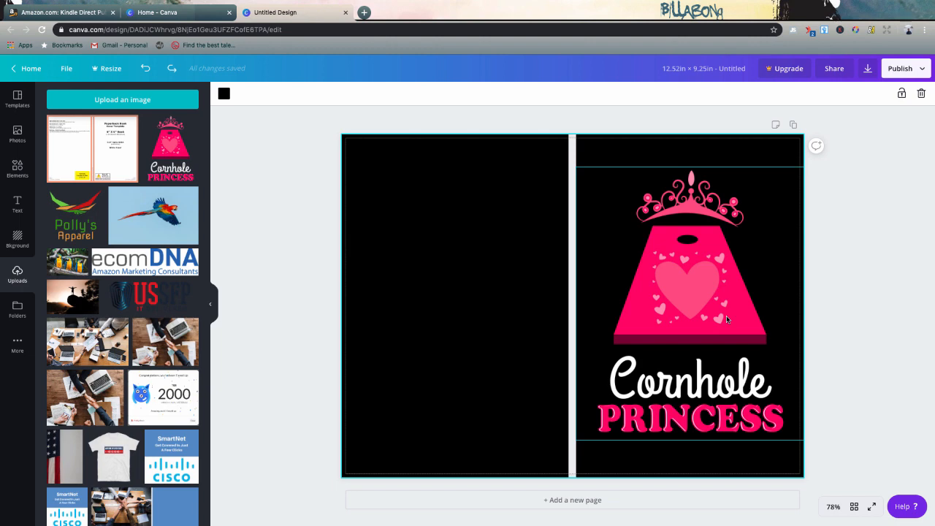
- Delete the Cornhole Princess image from the front cover
click(725, 317)
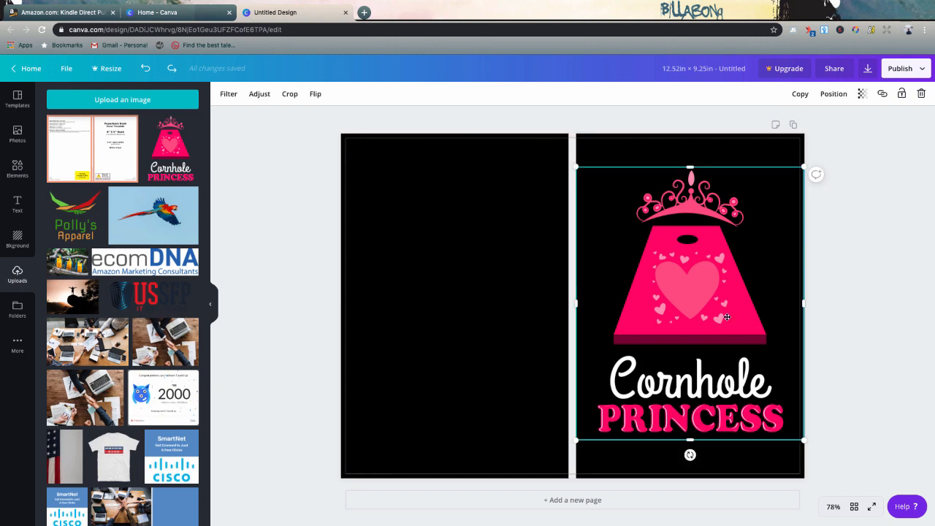
key(Delete)
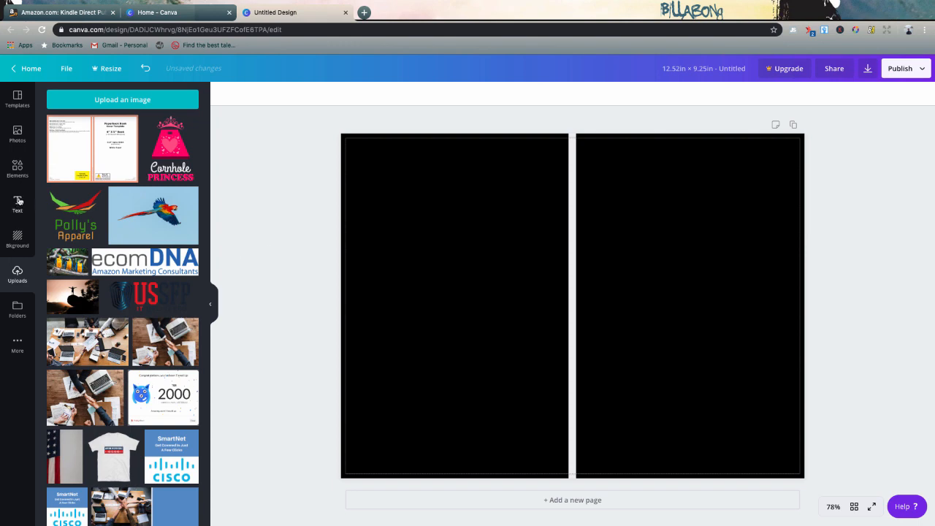
- Search the elements for "flower" and add the free pink flower with the yellow center to the page
click(17, 169)
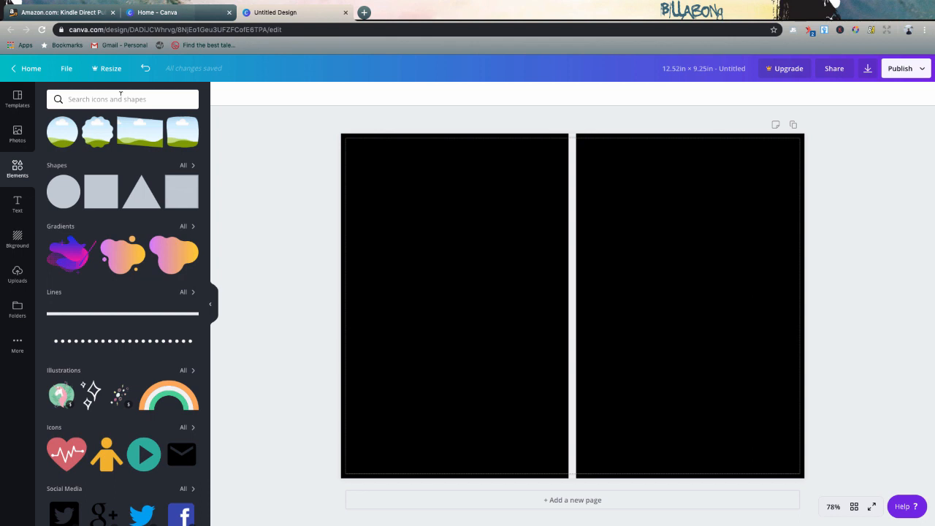
click(120, 95)
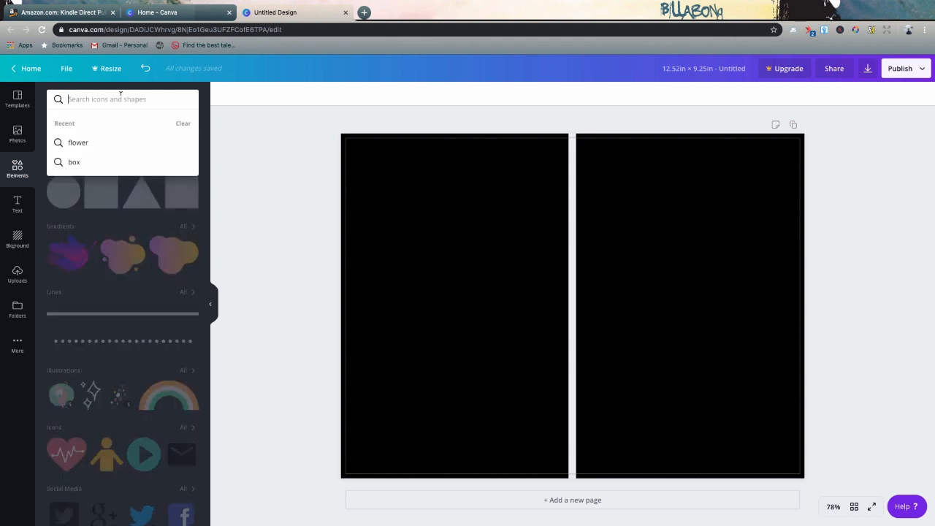
text(flower)
key(Return)
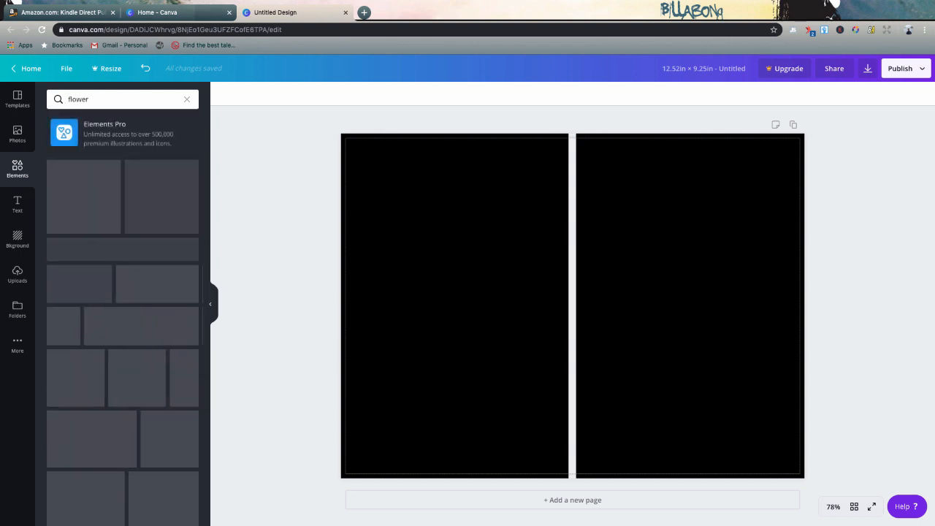
click(92, 169)
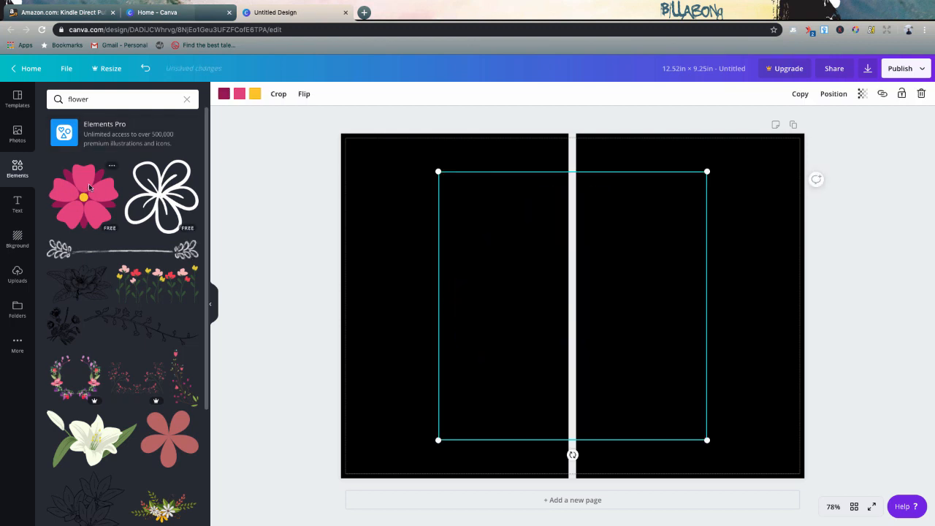
- Shrink the pink flower to less than half its size and move it to the front cover's upper-left area beside the spine
drag(709, 441, 549, 284)
drag(522, 221, 649, 194)
click(576, 304)
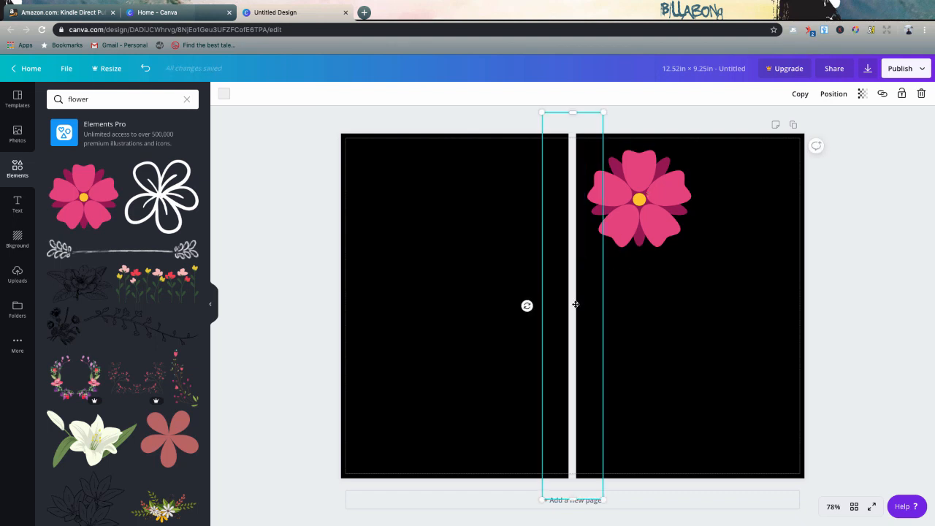
click(647, 208)
click(283, 232)
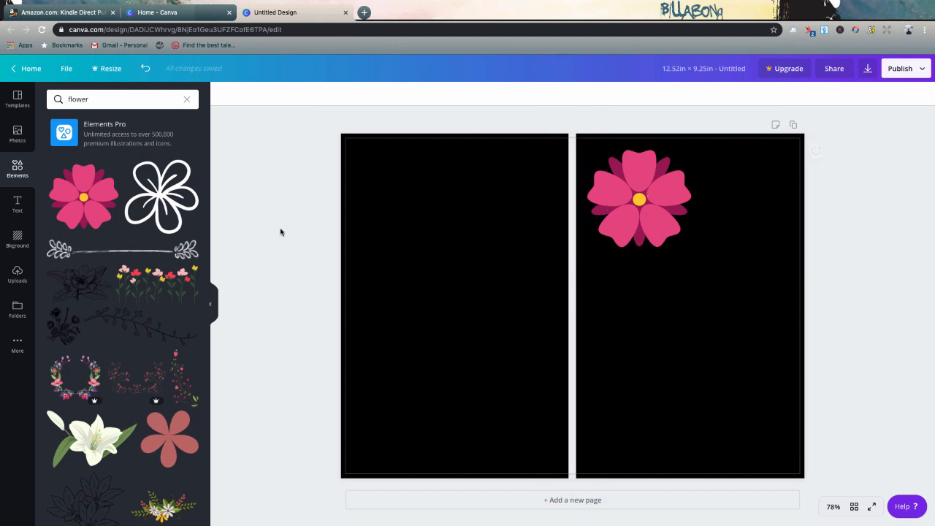
- Apply the free bright green leaf photo as the page background
click(17, 204)
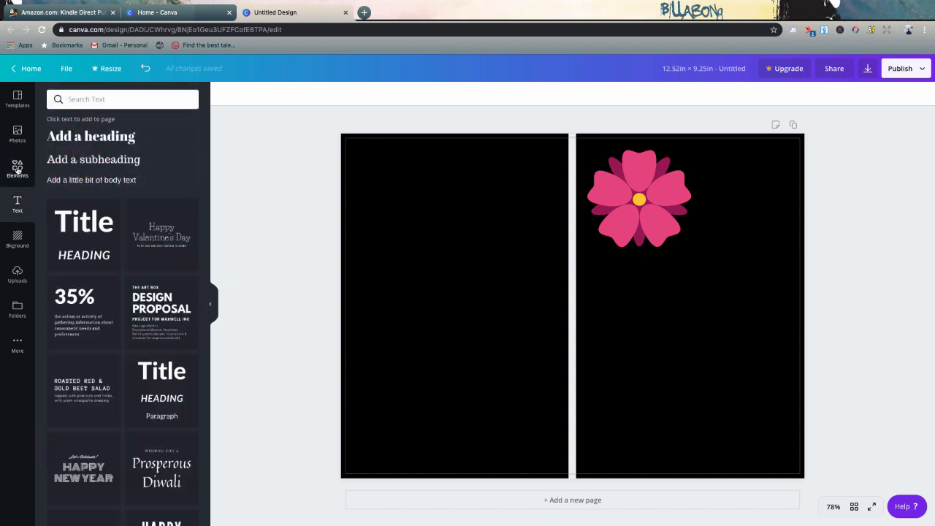
click(17, 239)
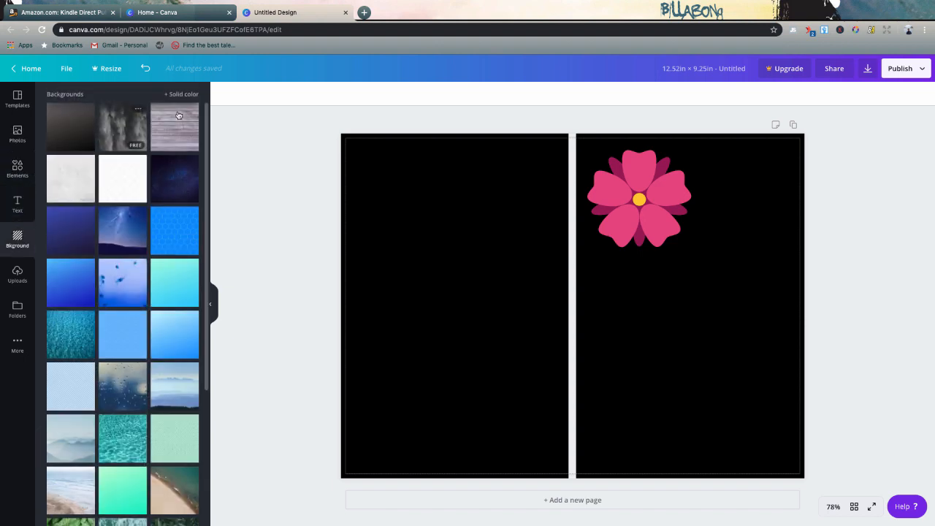
scroll(122, 331, down, 3)
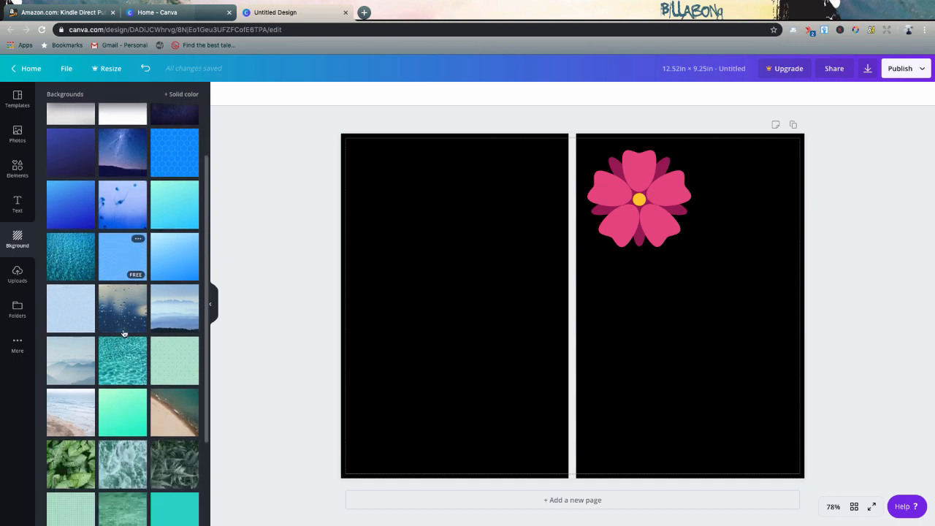
scroll(123, 333, down, 5)
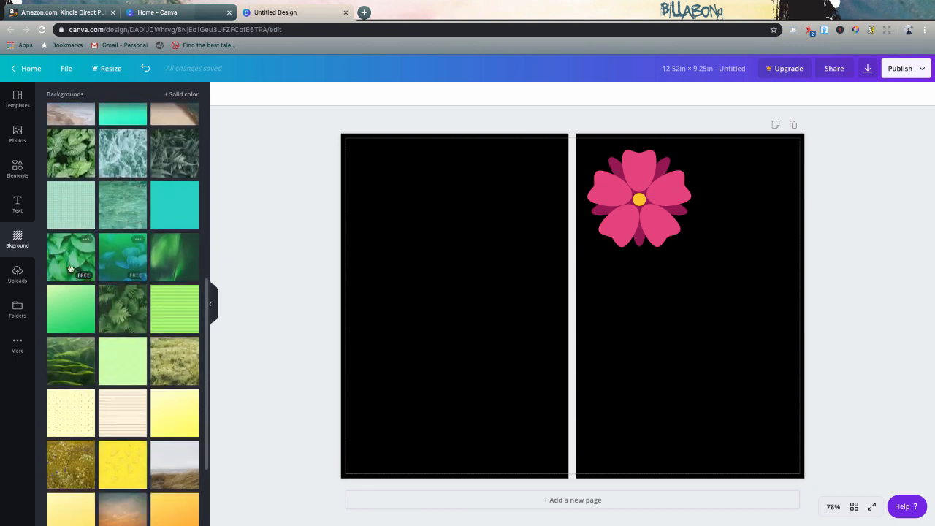
click(72, 263)
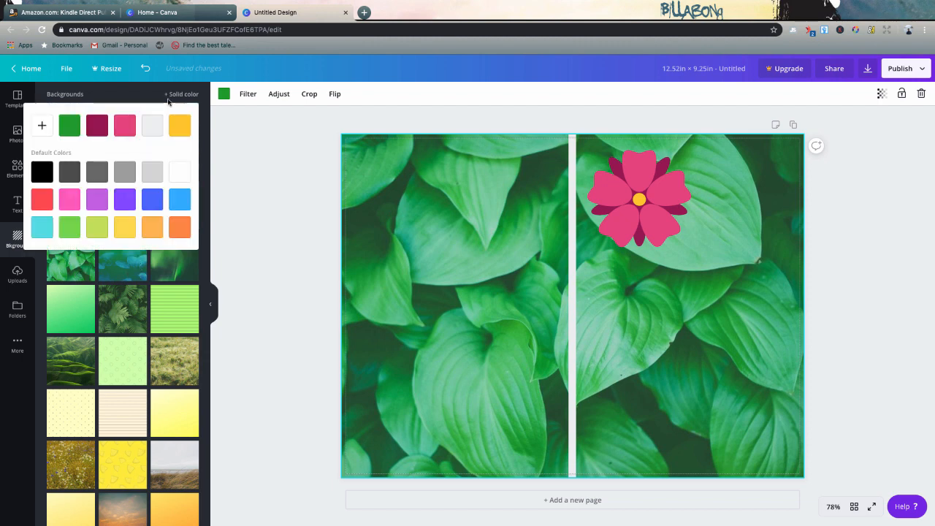
- Replace the page background with the solid green from the design's own colors
click(181, 93)
click(69, 126)
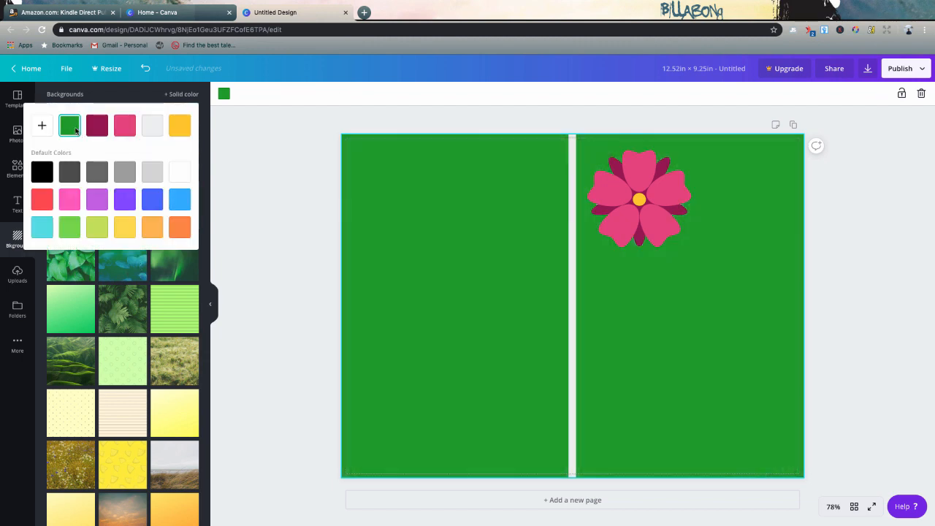
click(292, 221)
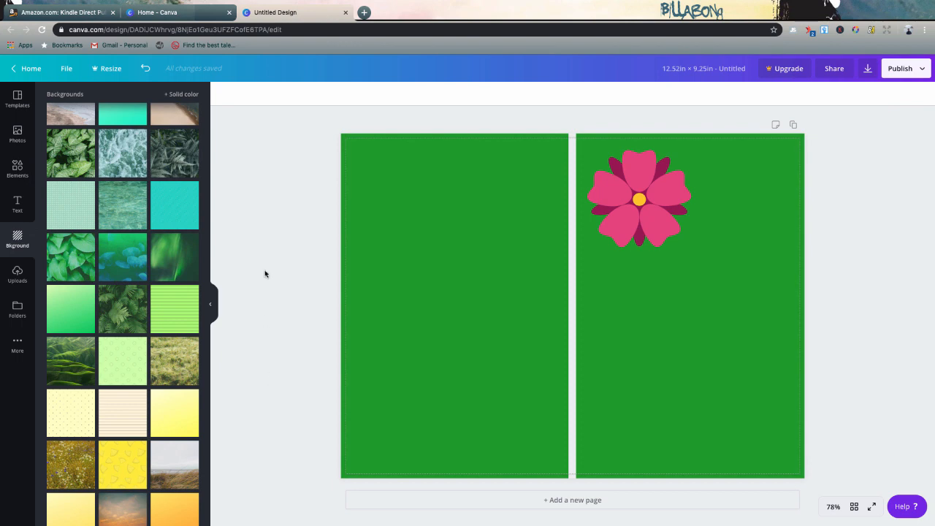
- Darken the page background slightly to the custom green #1d962d
click(179, 95)
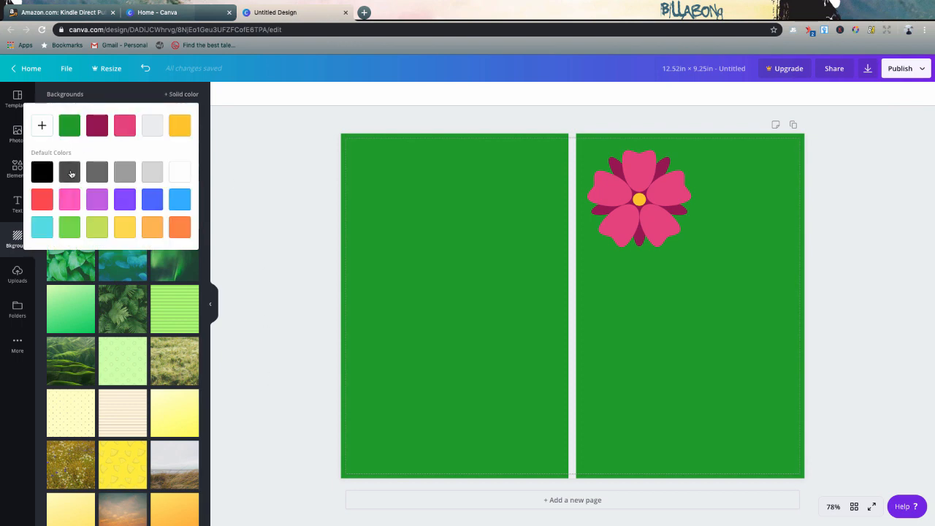
click(38, 128)
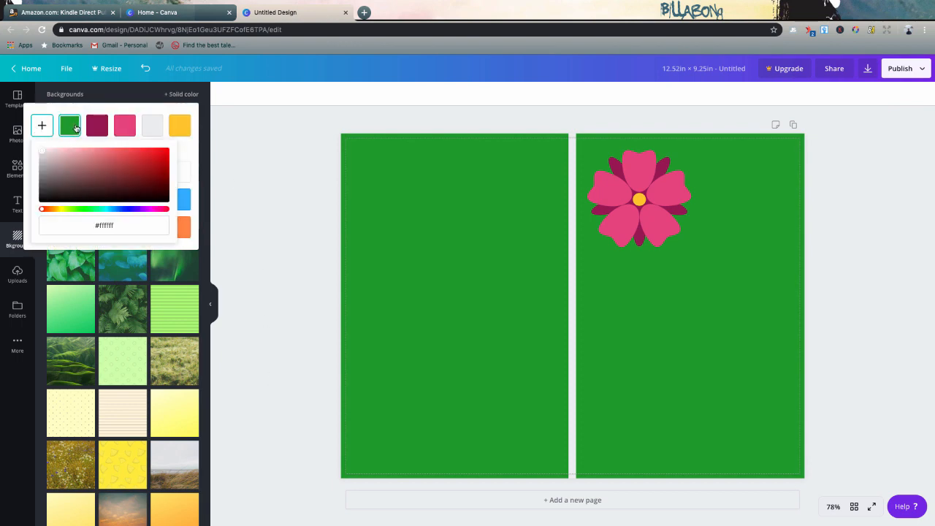
click(76, 128)
click(42, 125)
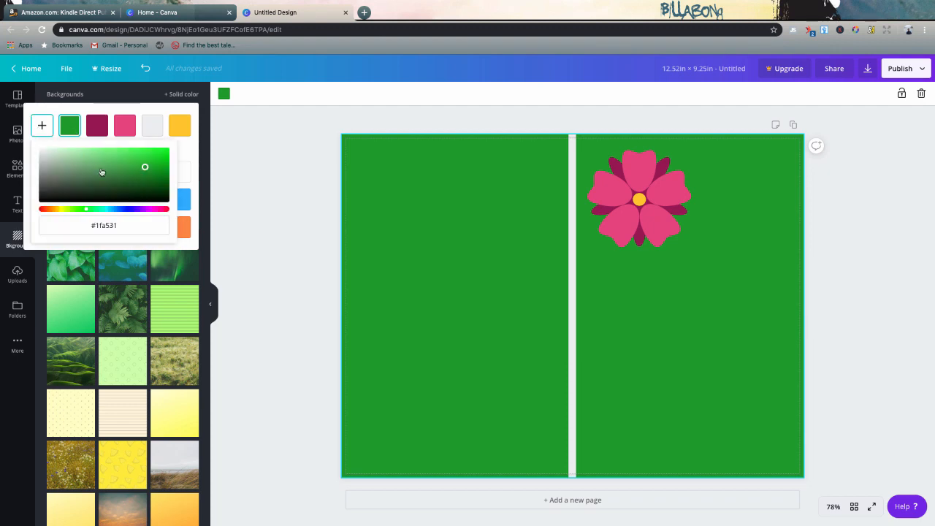
click(147, 171)
mouse_move(147, 170)
mouse_down()
mouse_move(138, 168)
mouse_move(146, 173)
mouse_up()
click(256, 206)
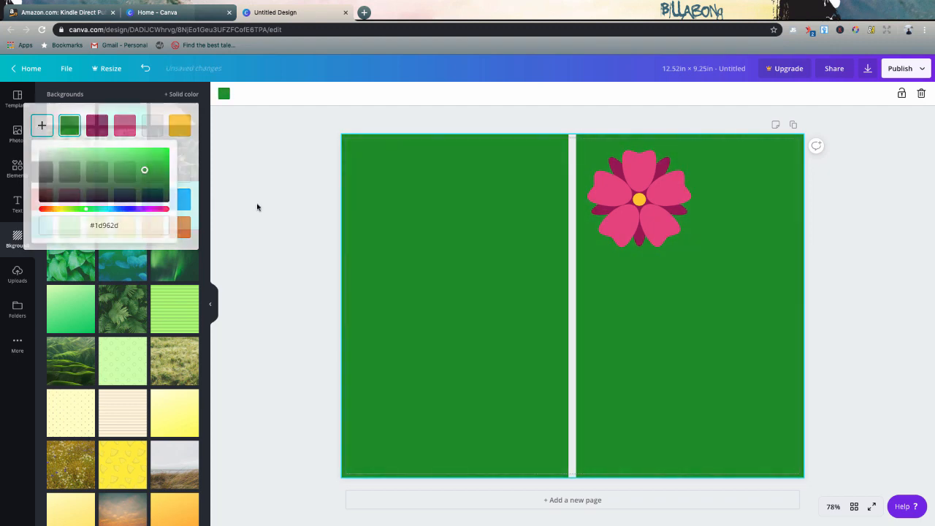
- Search the elements for "box" and add the yellow hand-drawn box with the green outline to the page
click(17, 168)
click(110, 98)
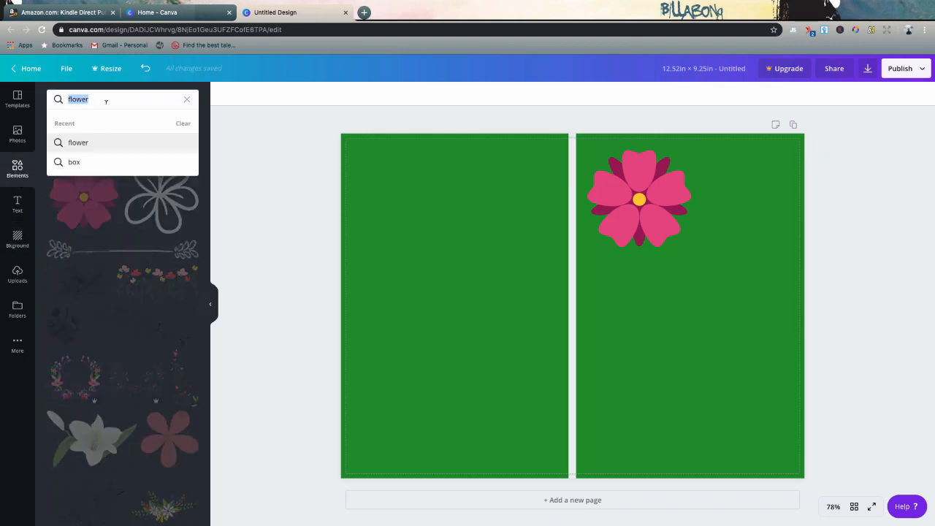
text(box)
key(Return)
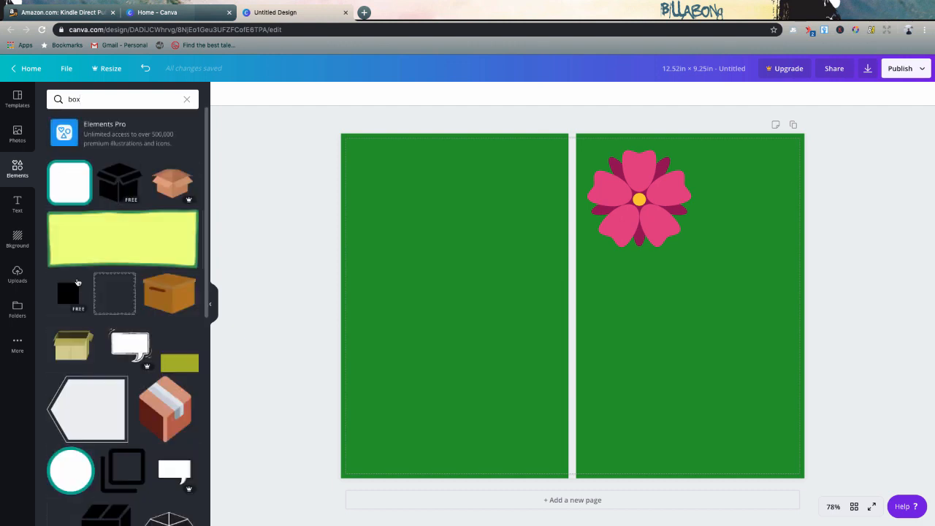
click(98, 234)
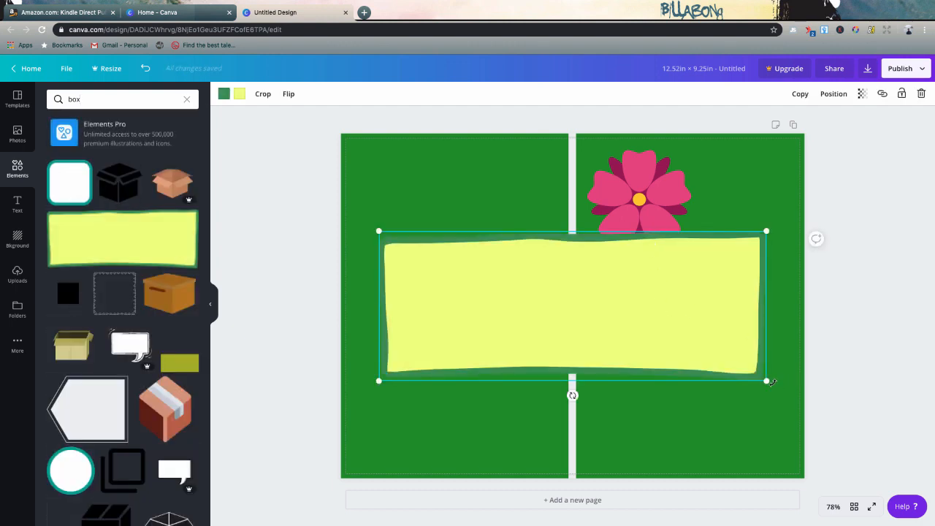
- Shrink the yellow box to about half its size and place it on the front cover over the flower's lower petals
drag(765, 381, 577, 307)
drag(485, 279, 705, 255)
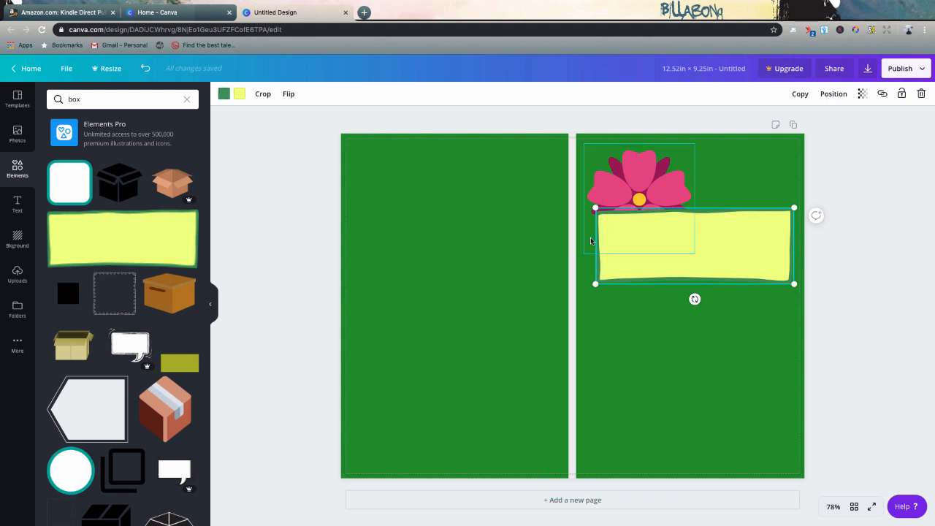
drag(725, 258, 722, 266)
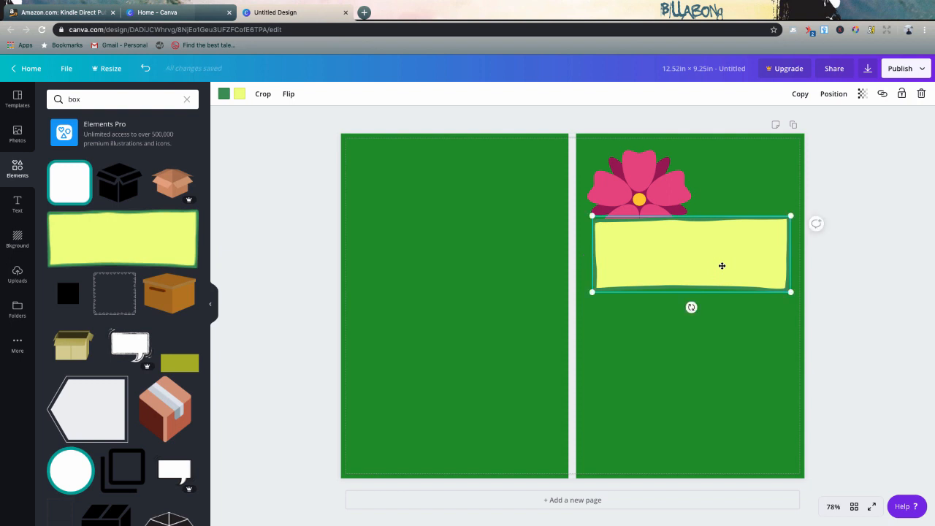
- Send the yellow box backward so that it sits behind the pink flower
click(833, 94)
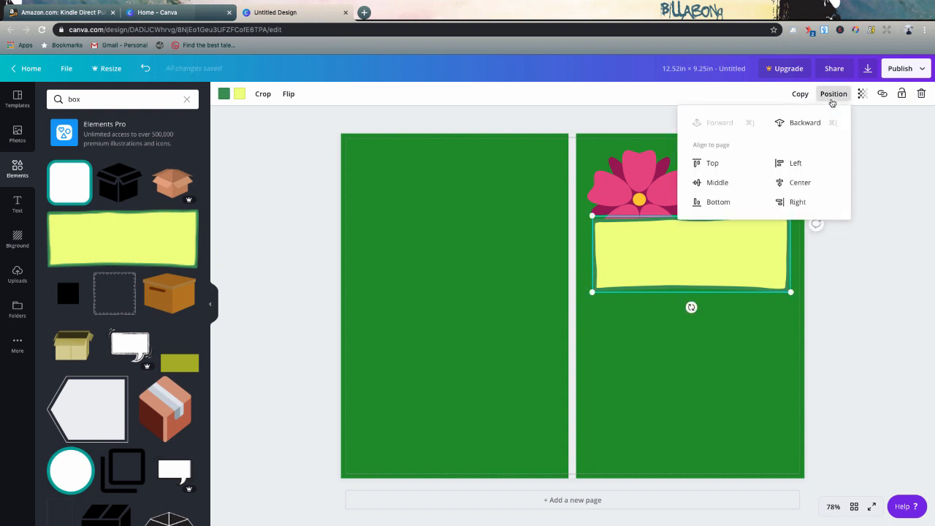
click(804, 124)
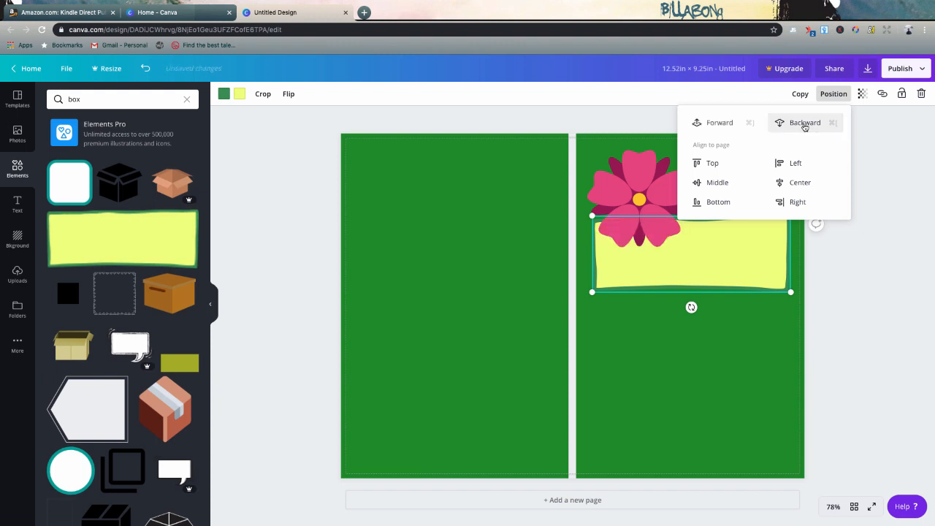
click(866, 257)
- Rotate the pink flower slightly counterclockwise
click(640, 241)
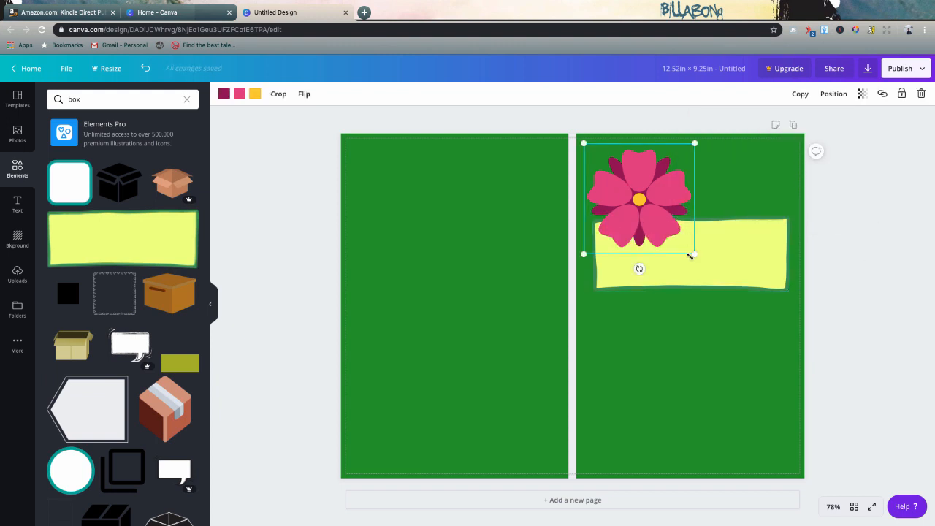
drag(638, 269, 652, 265)
click(524, 226)
click(692, 263)
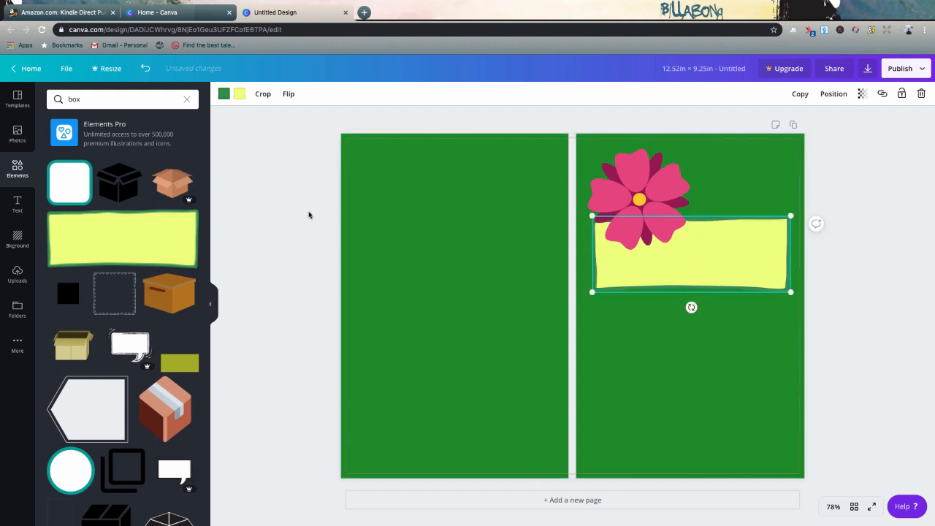
click(263, 231)
- Add a heading reading "Flower Power" to the page, with each word on its own line
click(17, 203)
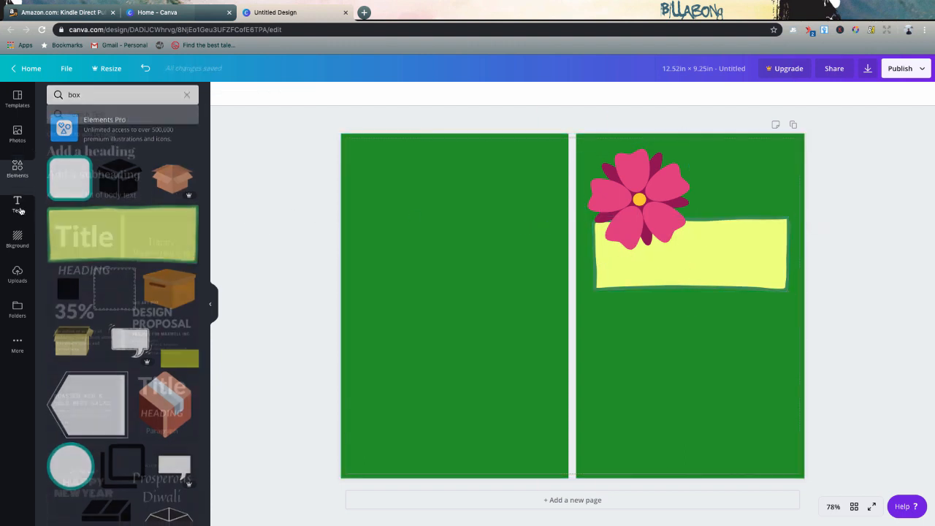
click(91, 137)
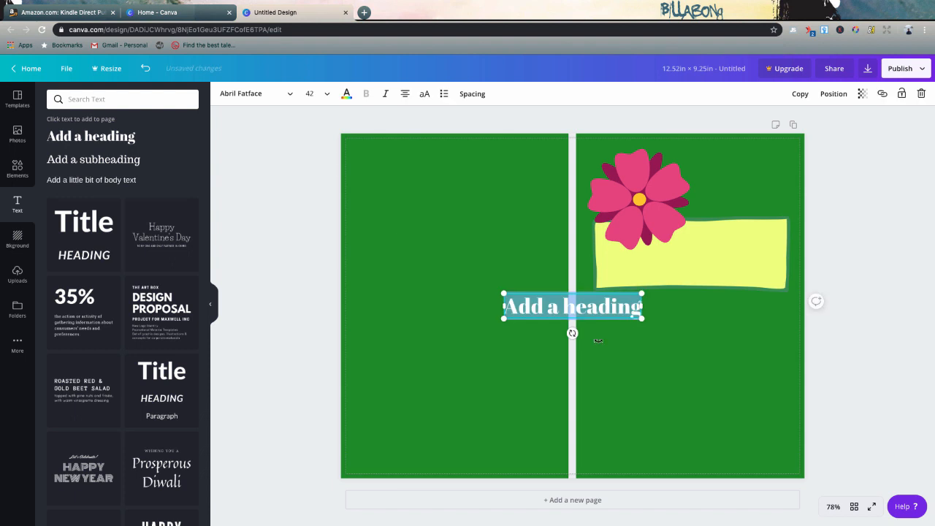
triple_click(600, 307)
key(BackSpace)
text(Flower)
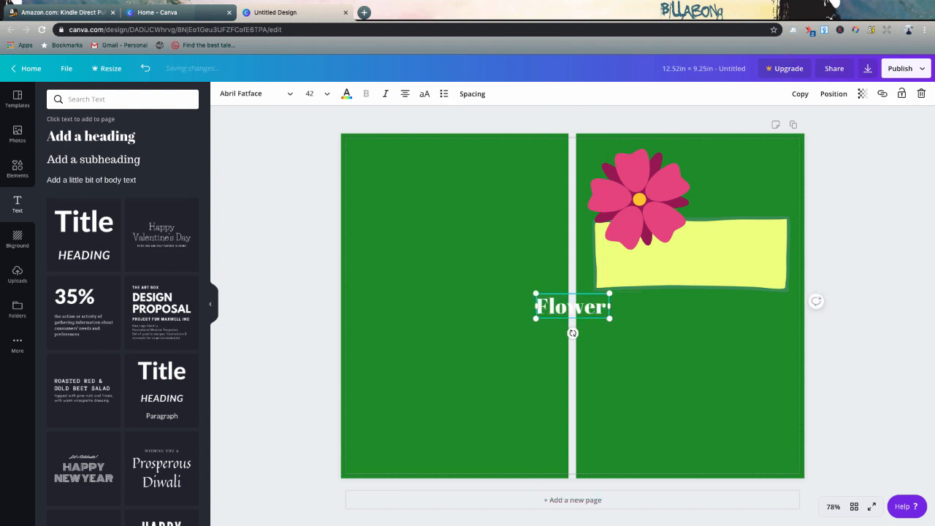
text( Power)
key(Return)
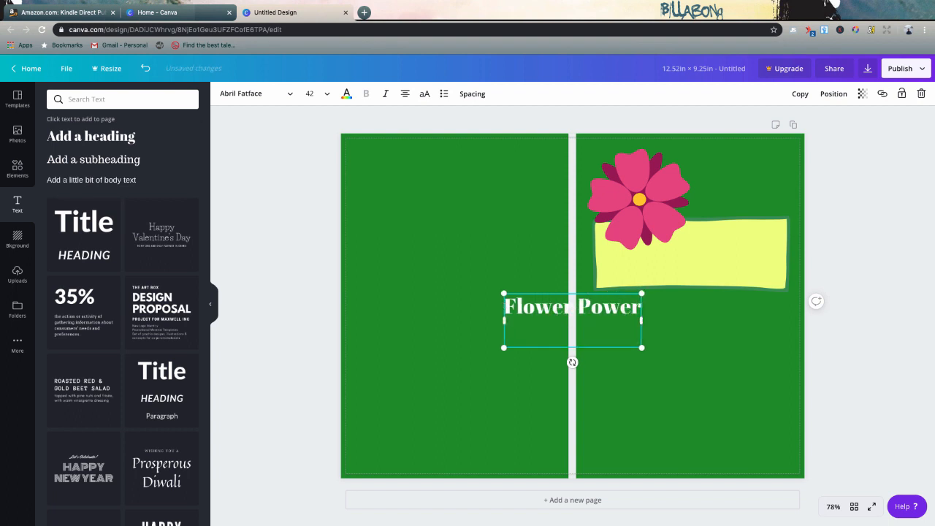
key(BackSpace)
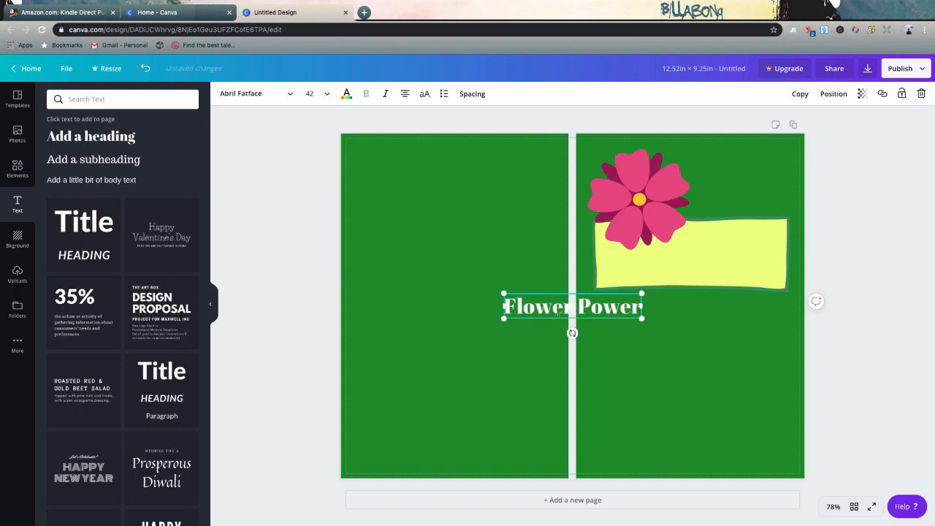
key(BackSpace)
key(Return)
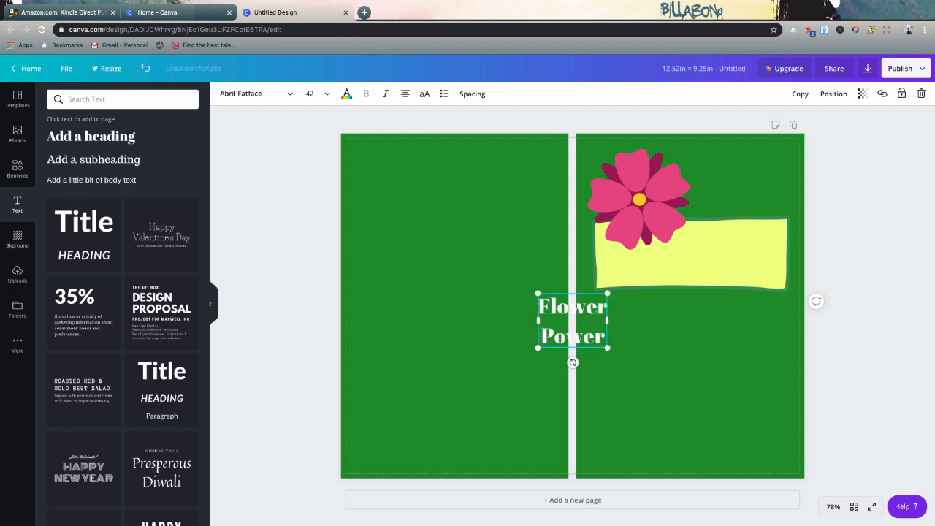
- Move the "Flower Power" title onto the yellow box and color it the muted green of the box's outline
double_click(587, 333)
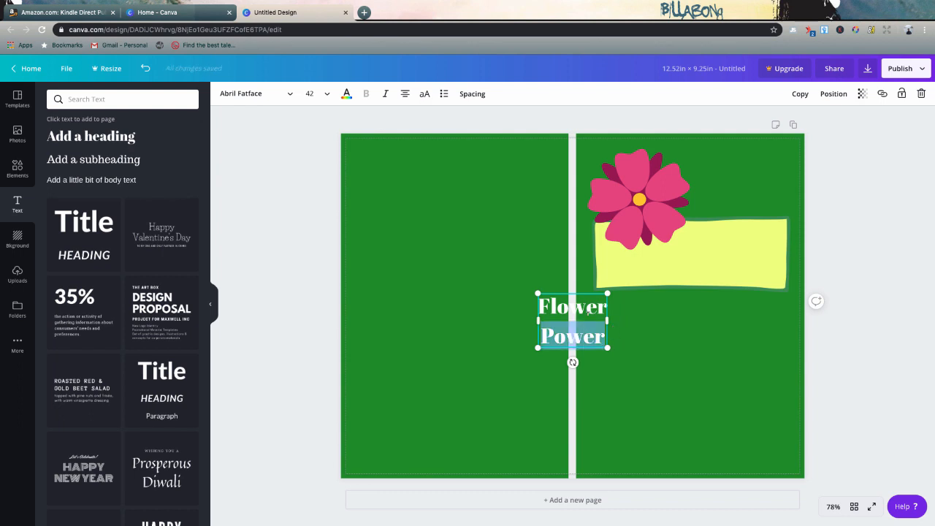
click(585, 299)
click(665, 319)
click(590, 325)
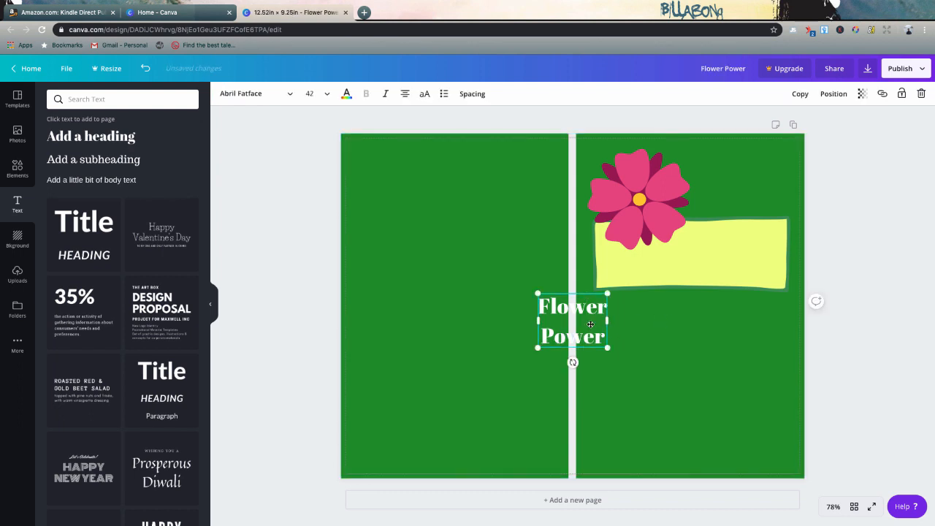
drag(590, 326, 699, 262)
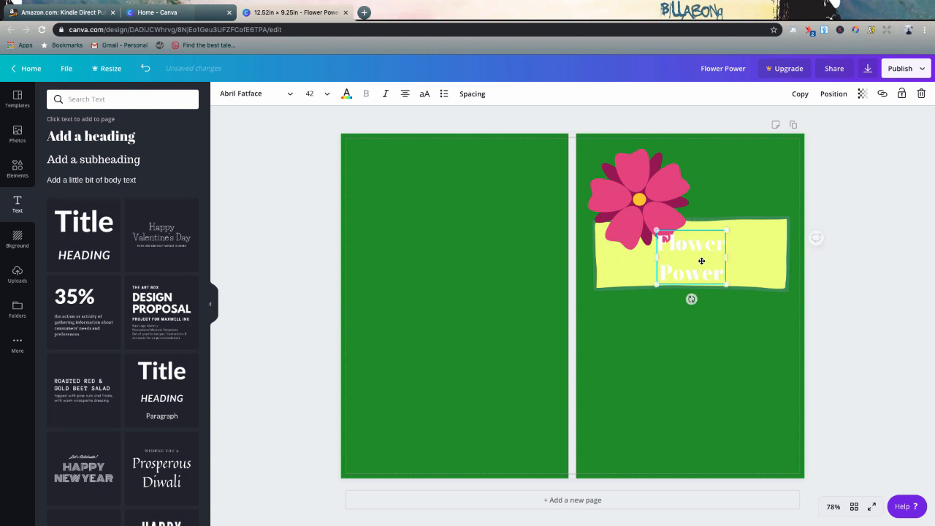
click(345, 94)
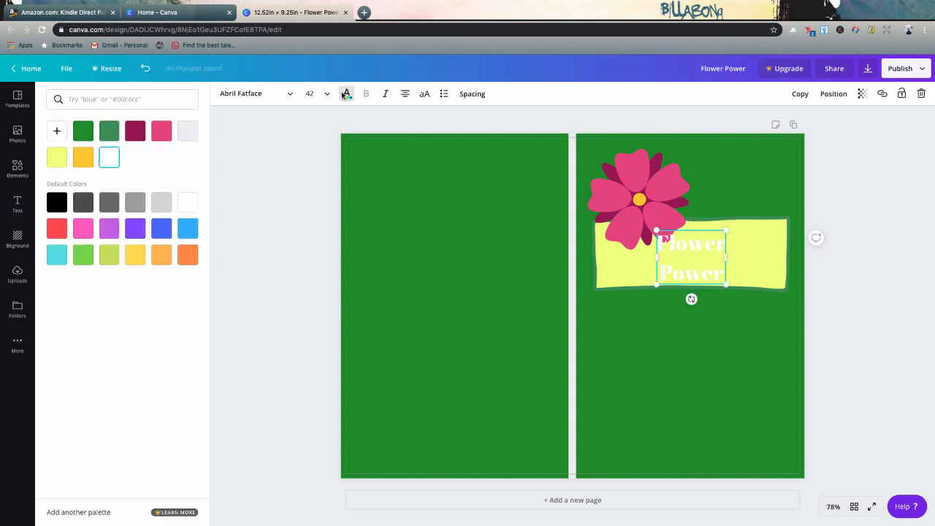
click(112, 132)
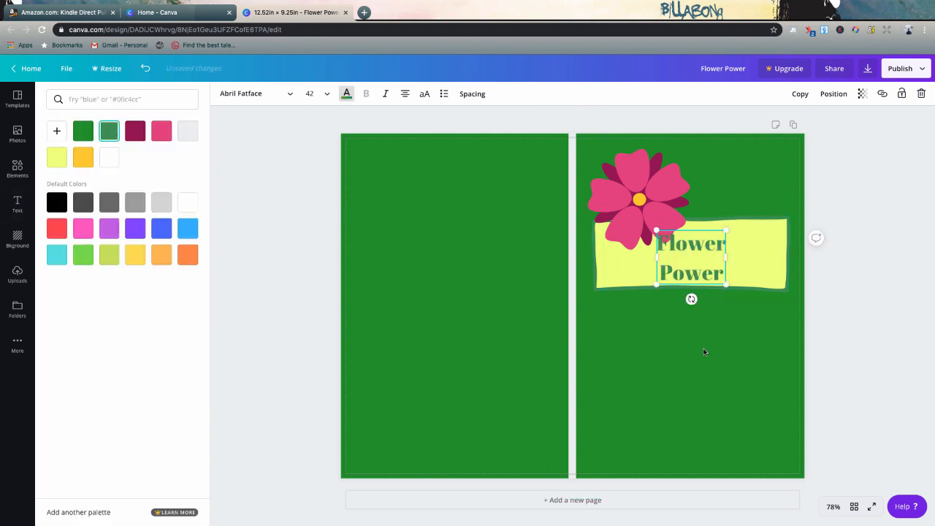
- Set the font of the title's word "Flower" to Adumu Regular
double_click(714, 263)
click(690, 238)
click(252, 97)
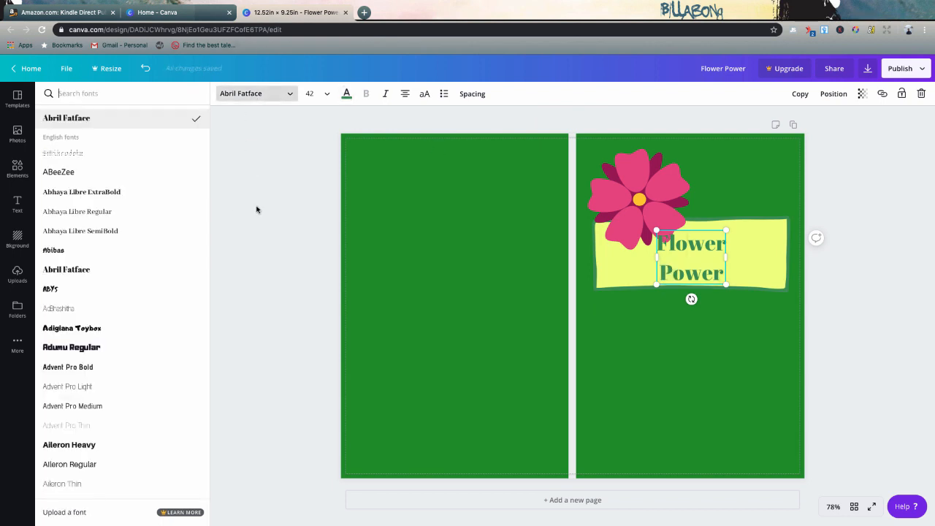
click(77, 346)
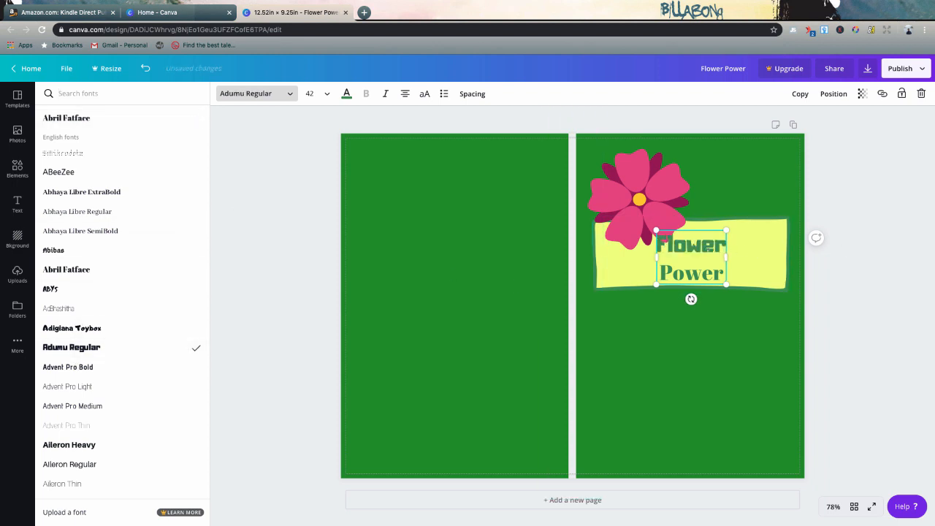
- Nudge the flower up and toward the spine, and shift the yellow box and the title slightly down, clearing the title of the petals
click(640, 199)
mouse_move(641, 200)
mouse_down()
mouse_move(628, 198)
mouse_move(631, 174)
mouse_move(634, 191)
mouse_up()
click(751, 236)
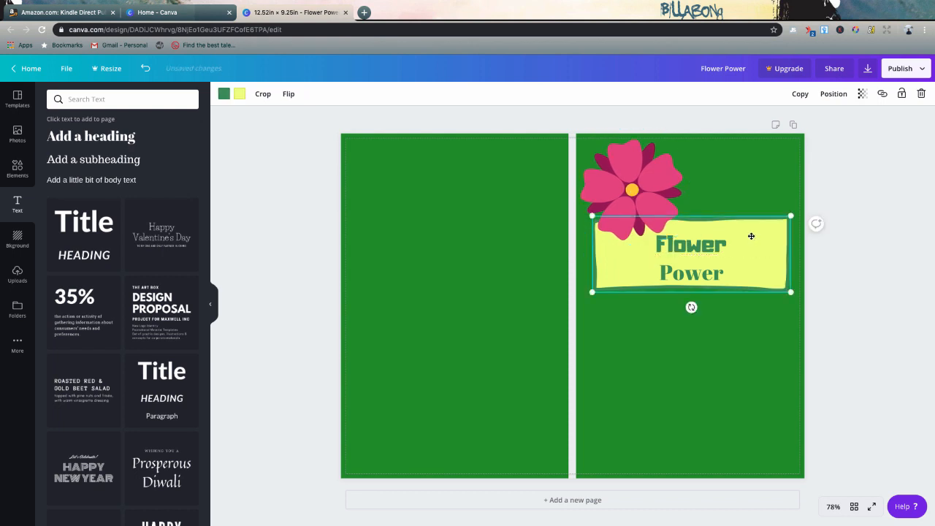
drag(750, 236, 751, 242)
click(632, 196)
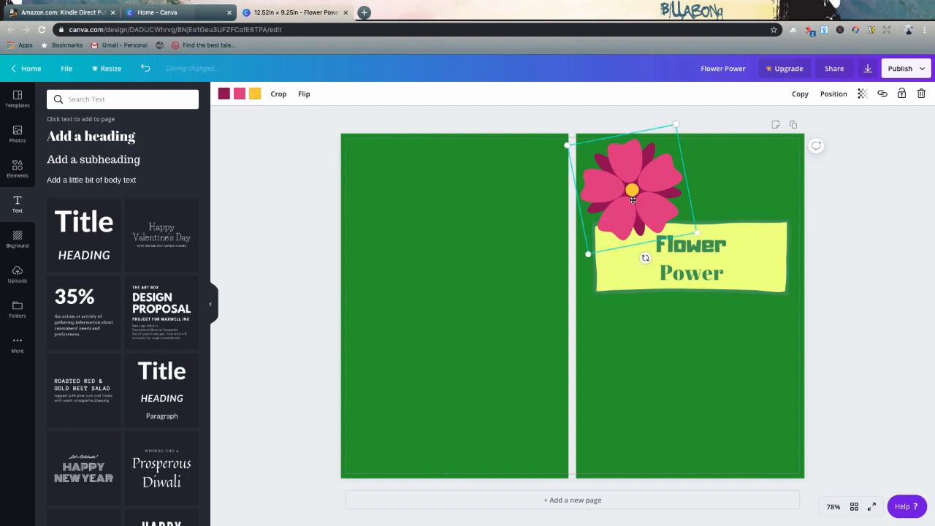
drag(632, 198, 633, 203)
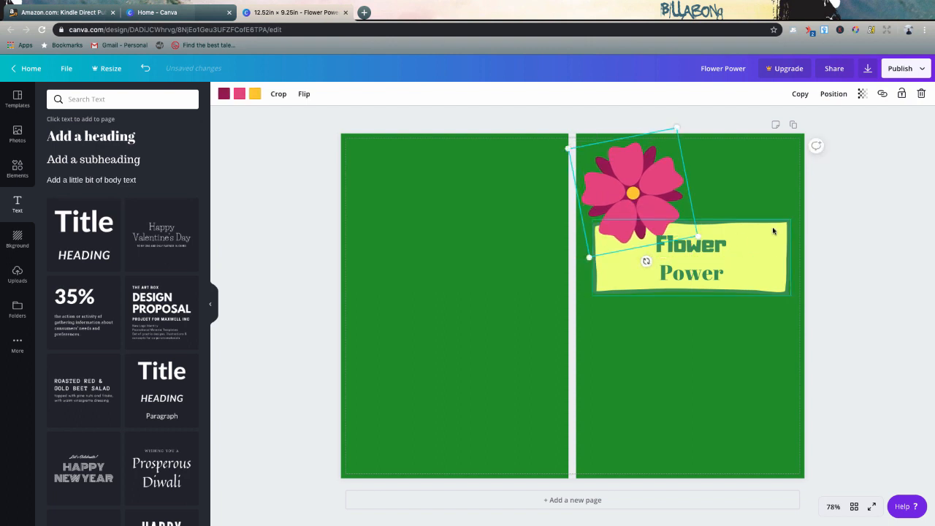
click(773, 232)
drag(764, 247, 764, 253)
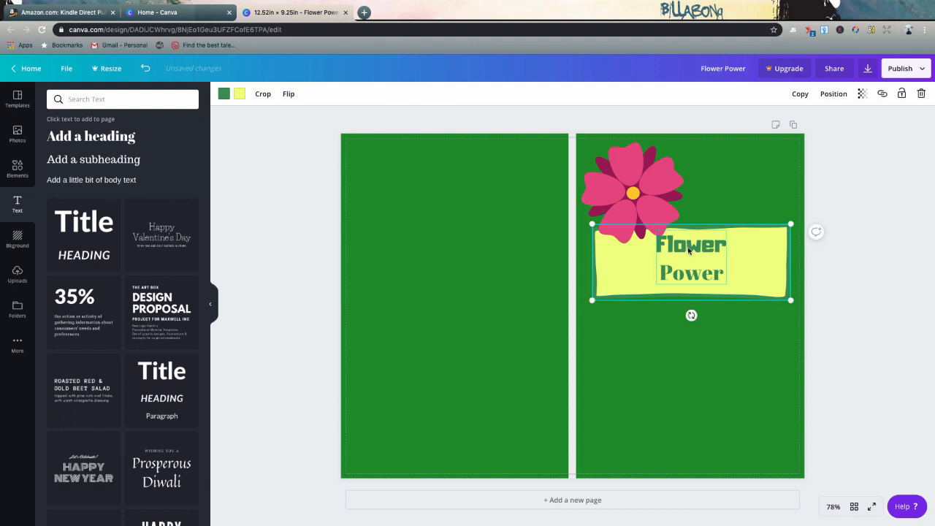
click(687, 247)
drag(686, 247, 687, 252)
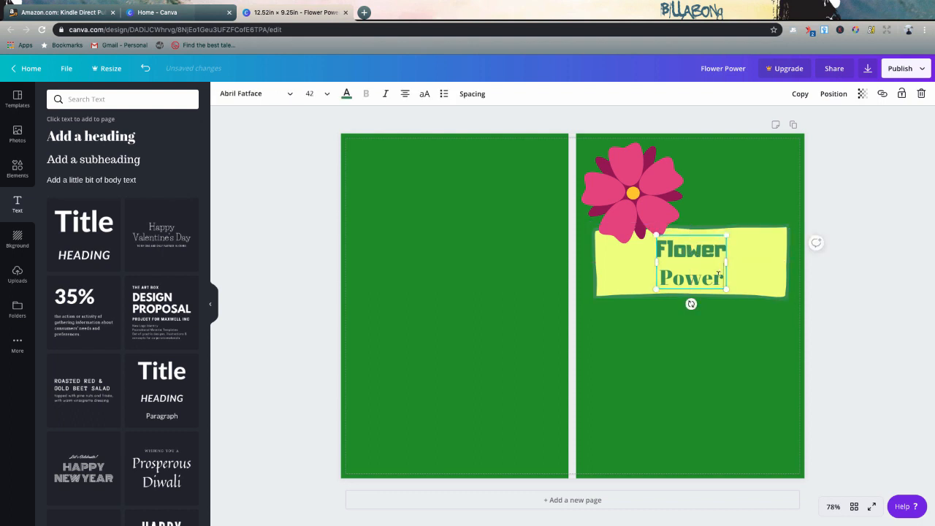
- Set the font of the title's word "Power" to Adumu Regular
click(255, 95)
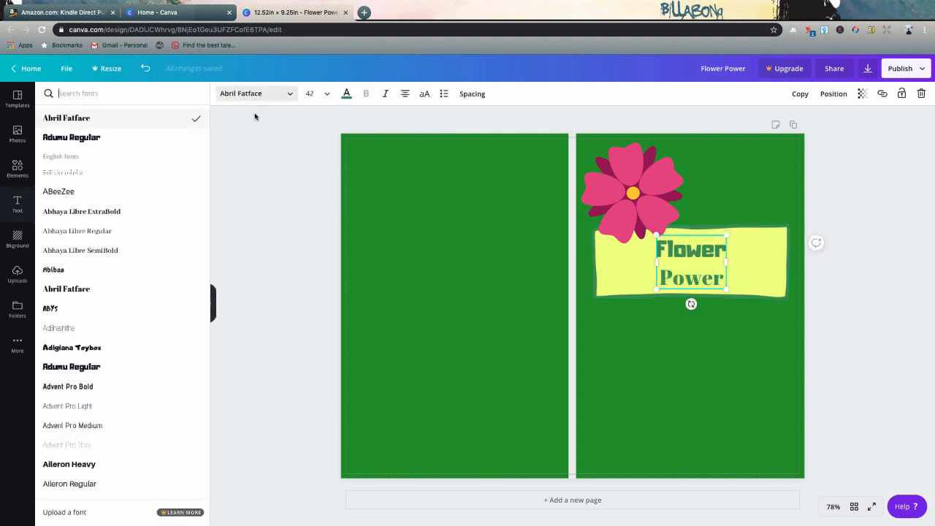
click(73, 138)
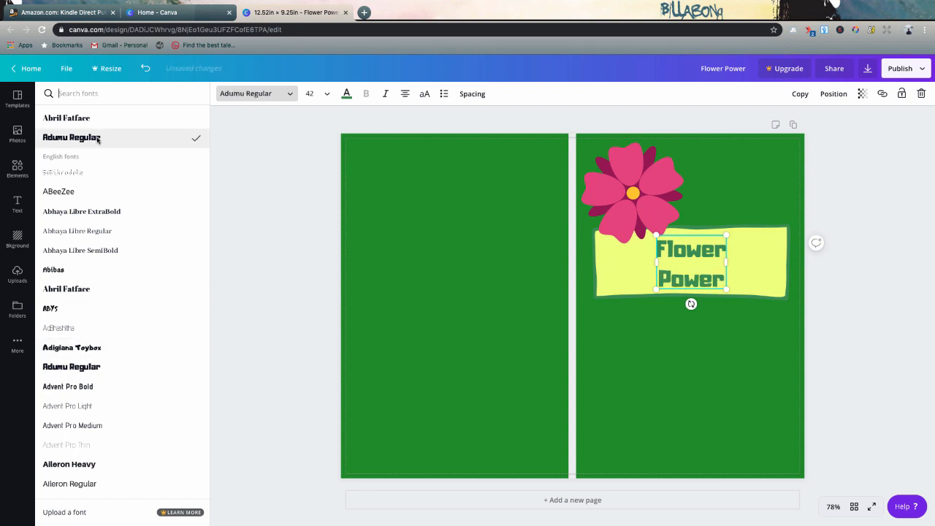
click(776, 369)
- Reduce the line height of the "Flower Power" title to 1.11
click(690, 263)
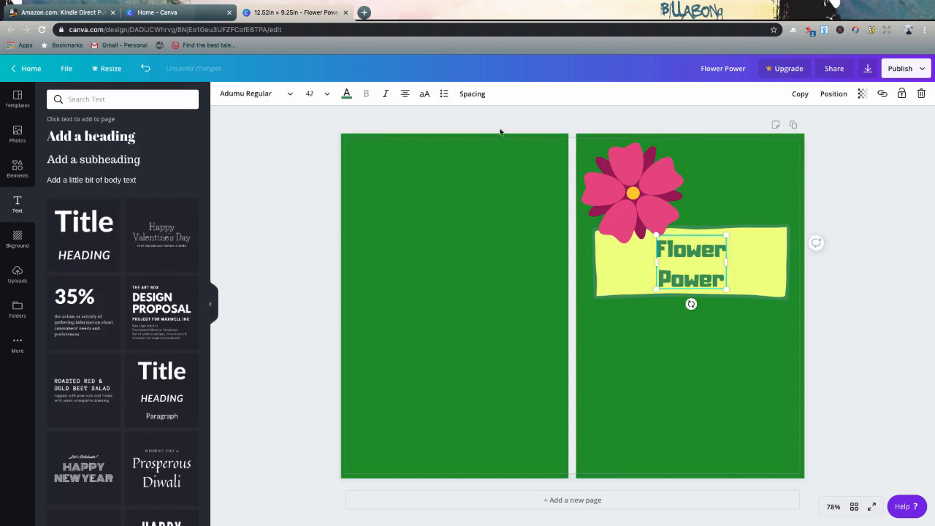
click(471, 94)
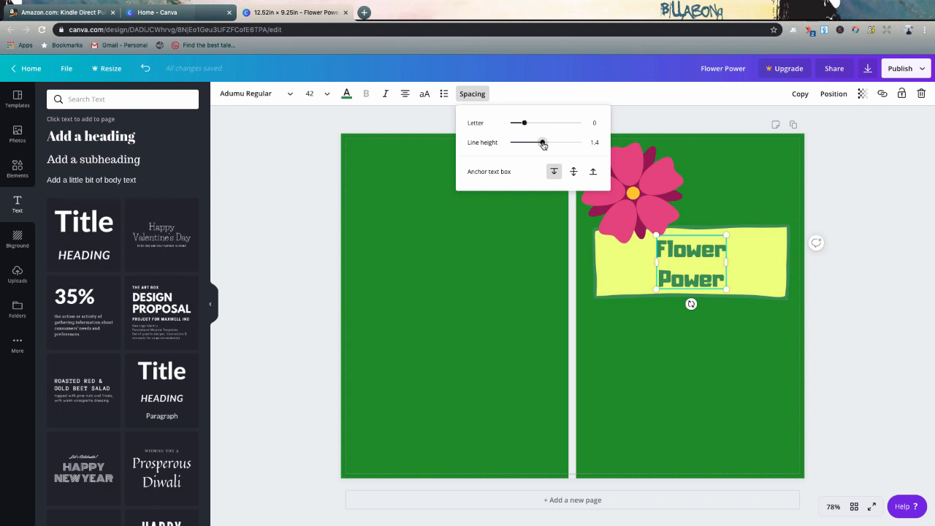
drag(542, 145, 531, 145)
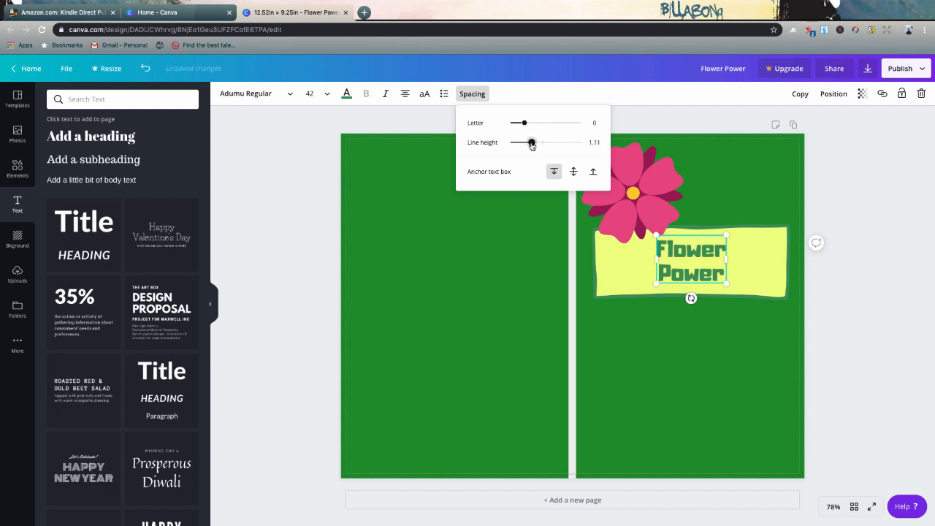
click(270, 192)
click(708, 355)
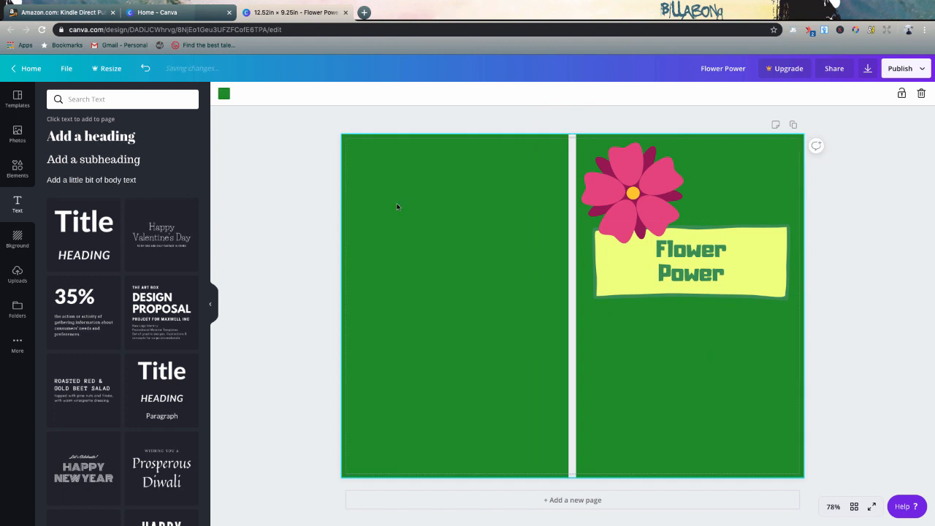
click(274, 157)
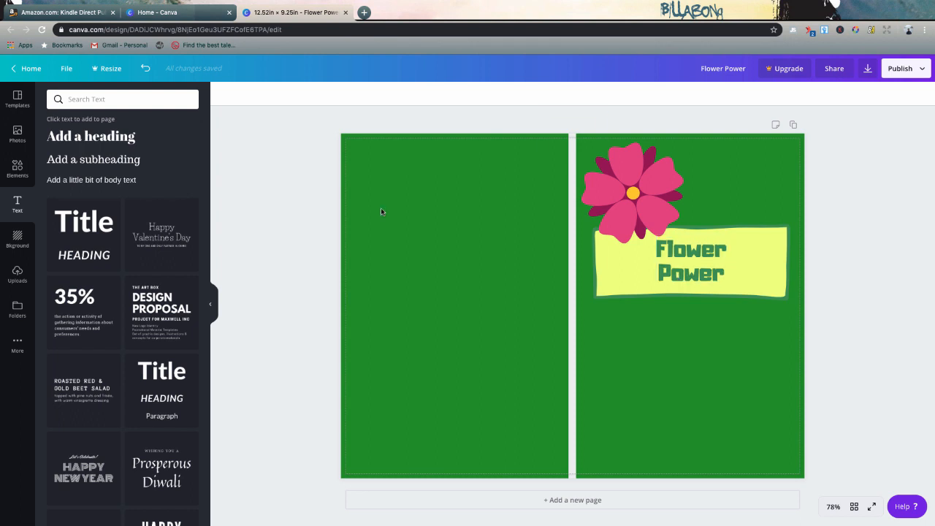
click(19, 169)
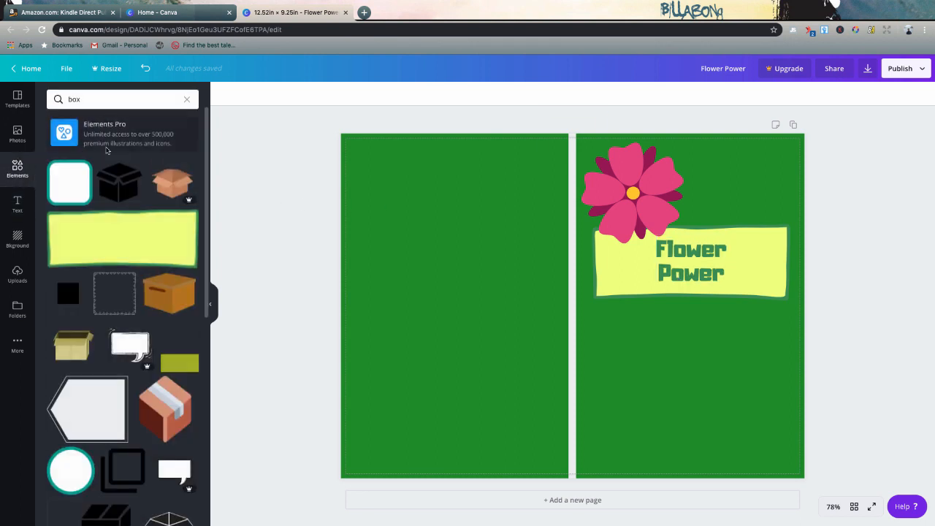
click(104, 236)
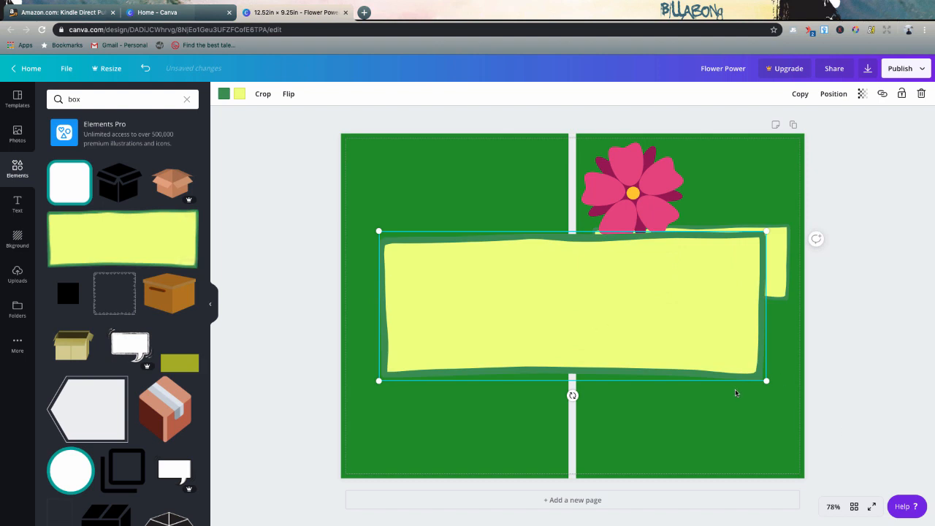
key(Delete)
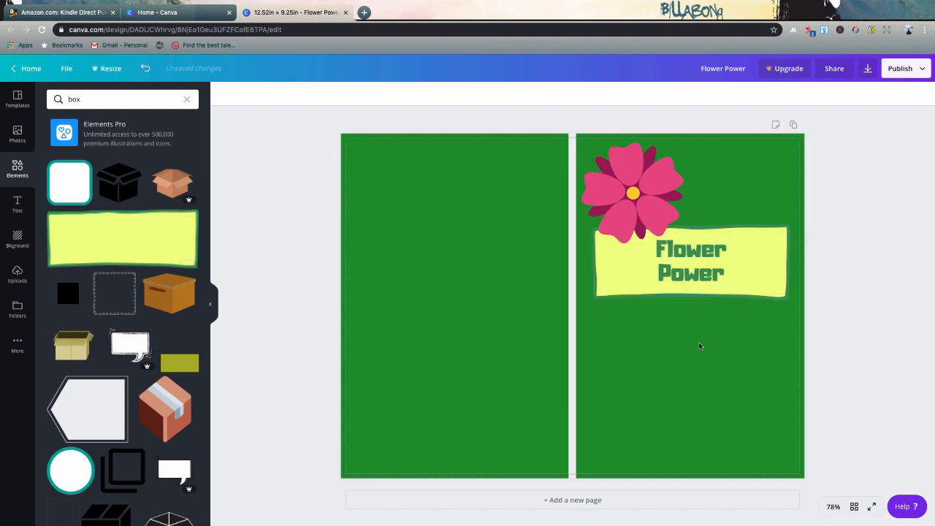
- Duplicate the title's yellow box and place the copy straight below, running off the front cover's bottom edge
click(750, 266)
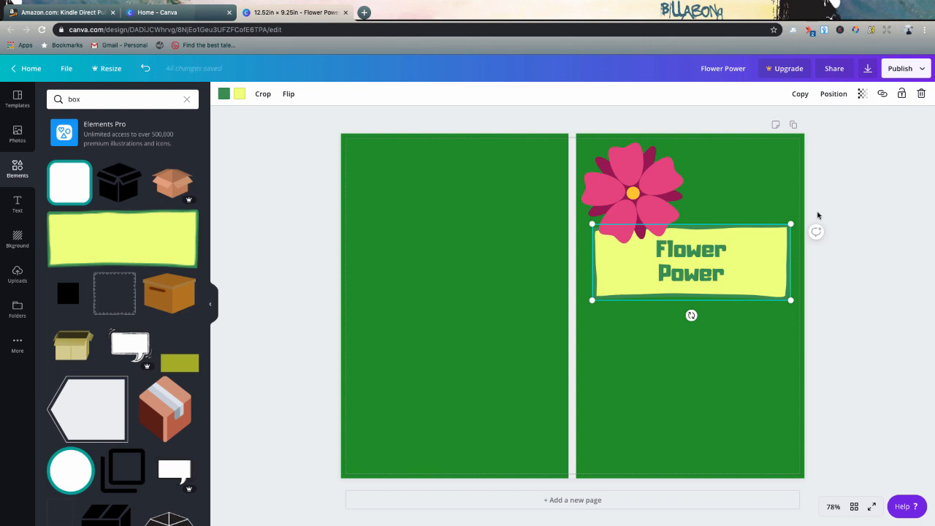
key(ctrl+d)
drag(741, 247, 735, 439)
click(836, 377)
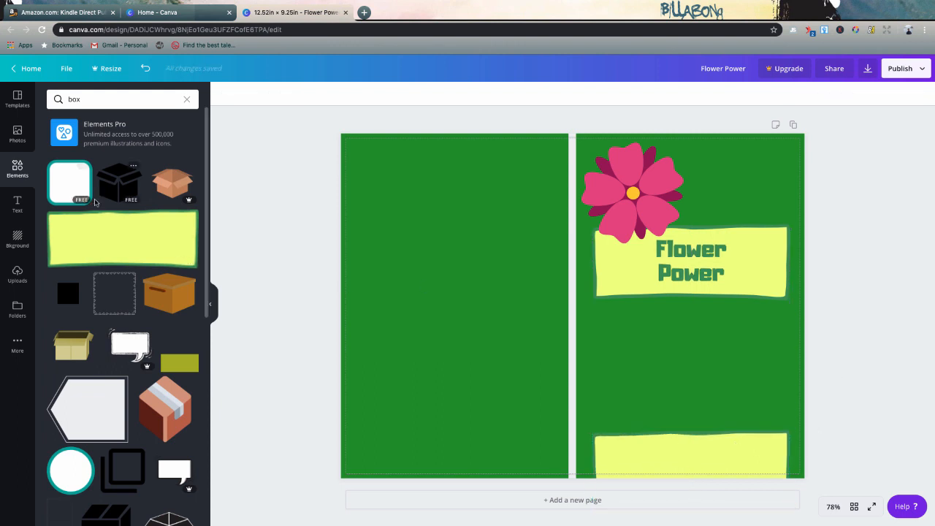
- Duplicate the "Flower Power" title onto the lower yellow box and change the copy's text to "Composition Notebook"
click(709, 257)
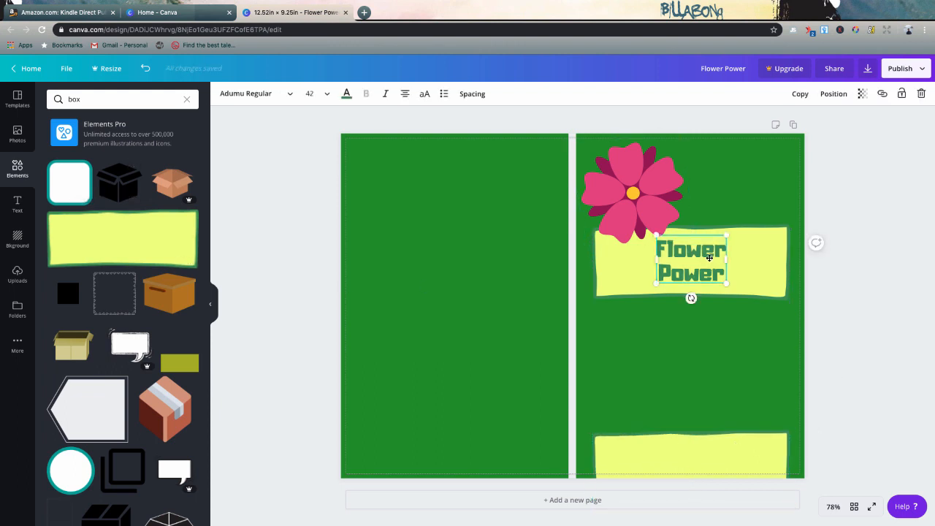
key(ctrl+d)
drag(703, 273, 736, 471)
click(697, 459)
click(670, 448)
click(700, 445)
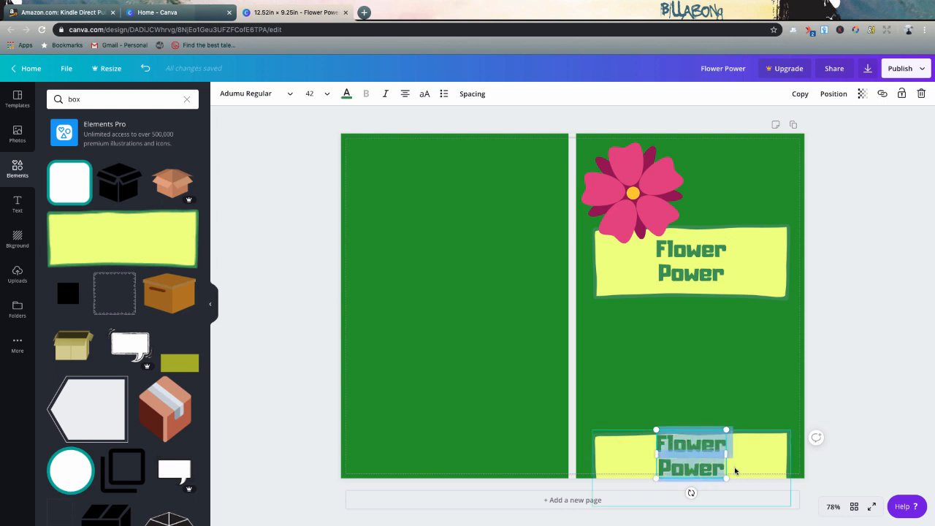
text(Composit)
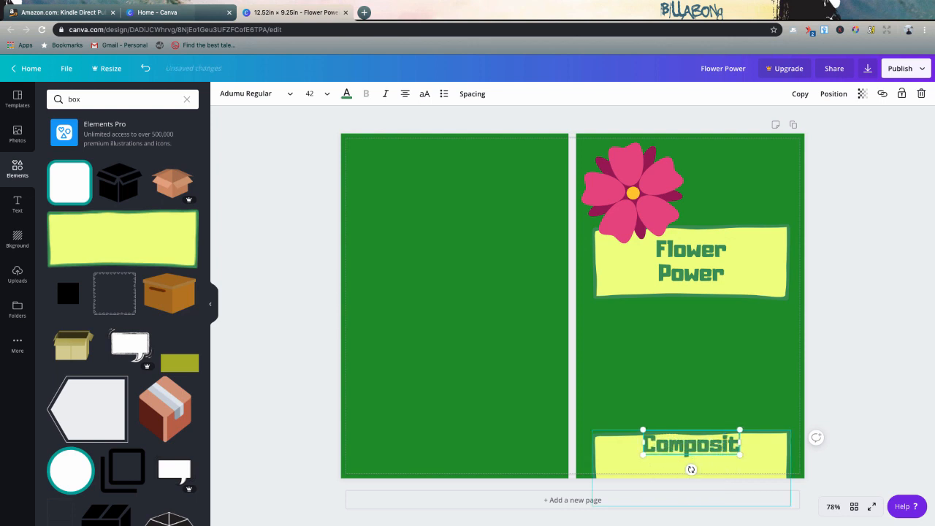
text(ion Notebook)
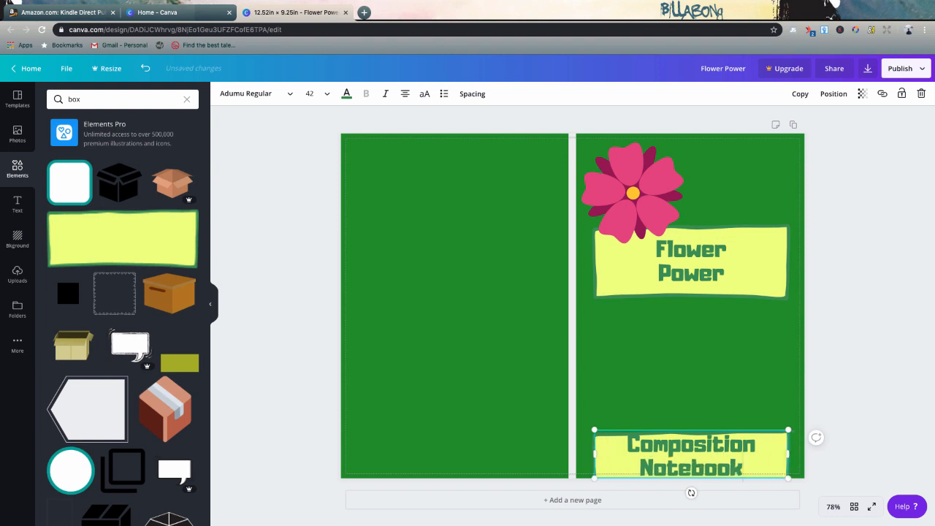
- Set the "Composition Notebook" text to size 24 and move it down inside the lower yellow box
drag(749, 465, 628, 438)
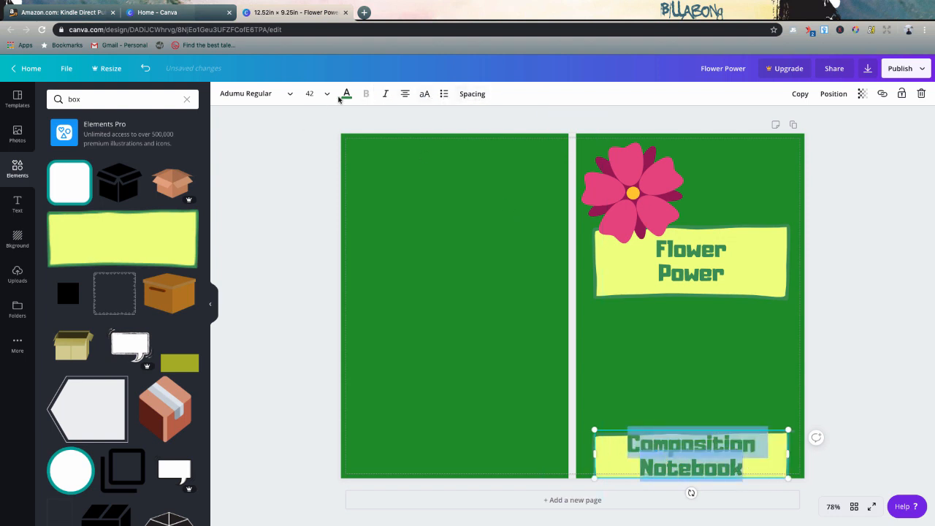
click(309, 94)
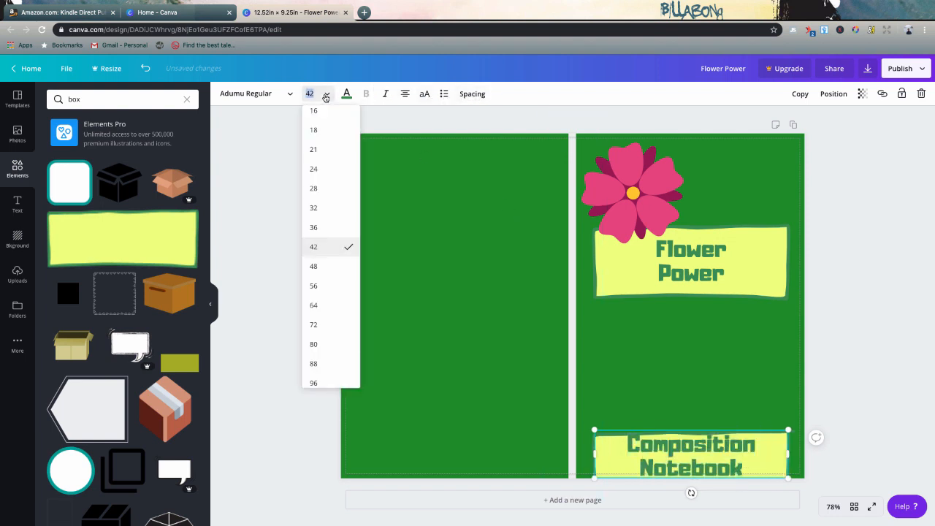
click(330, 213)
click(323, 96)
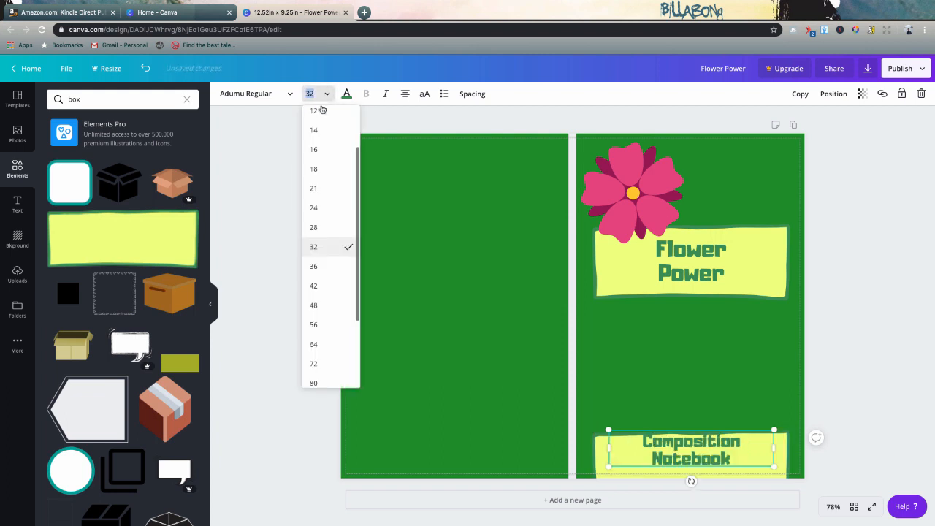
click(323, 186)
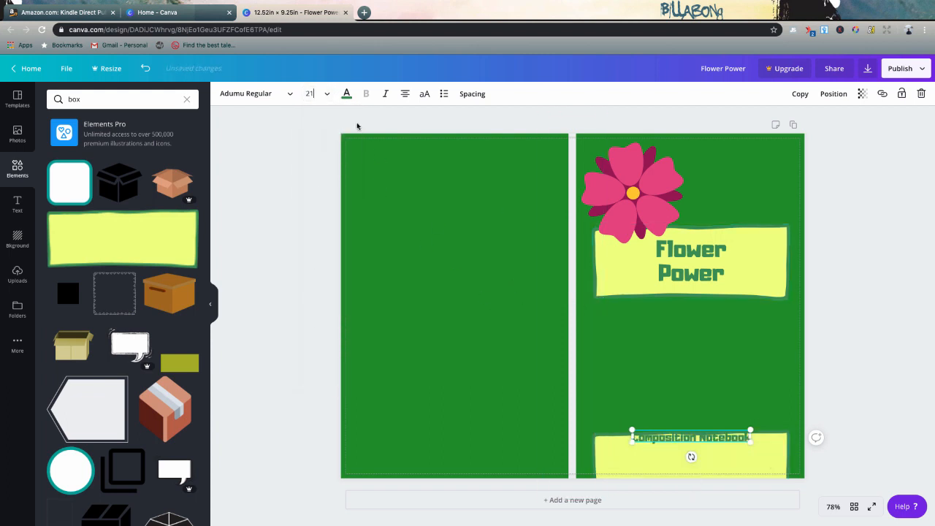
click(320, 96)
click(323, 266)
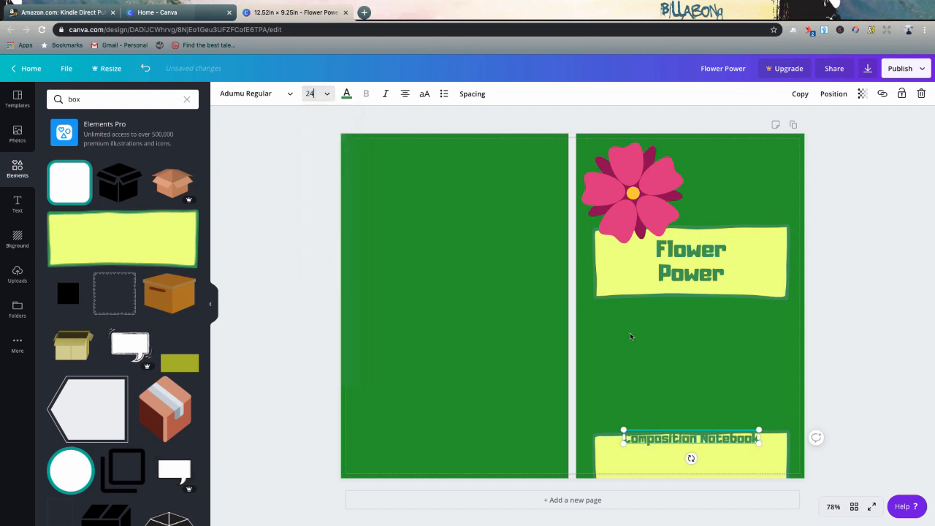
click(696, 350)
click(691, 441)
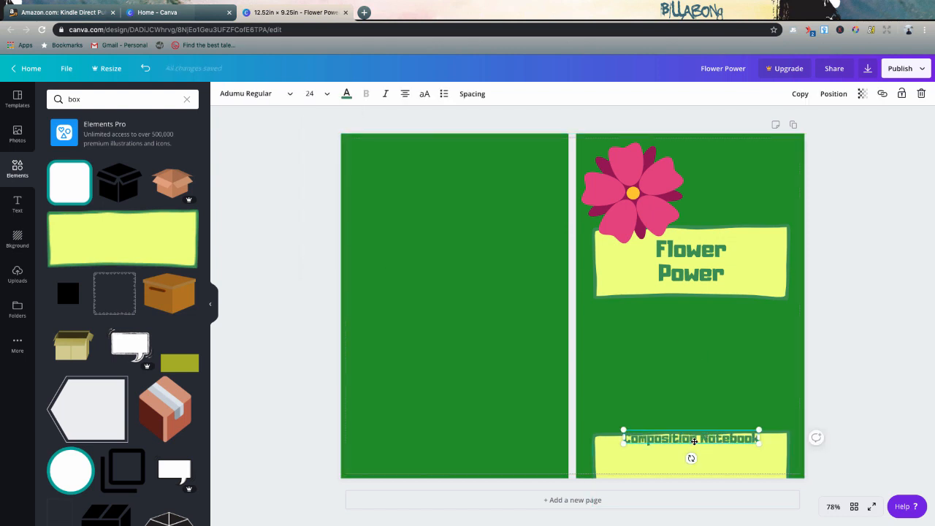
drag(693, 441, 695, 458)
click(845, 348)
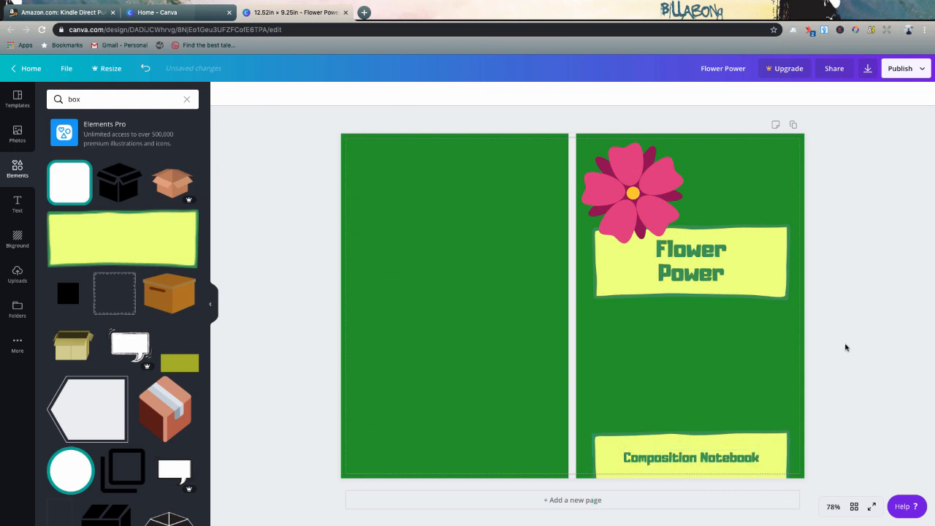
- Set the font size of the "Composition Notebook" text to 18
click(689, 458)
click(689, 459)
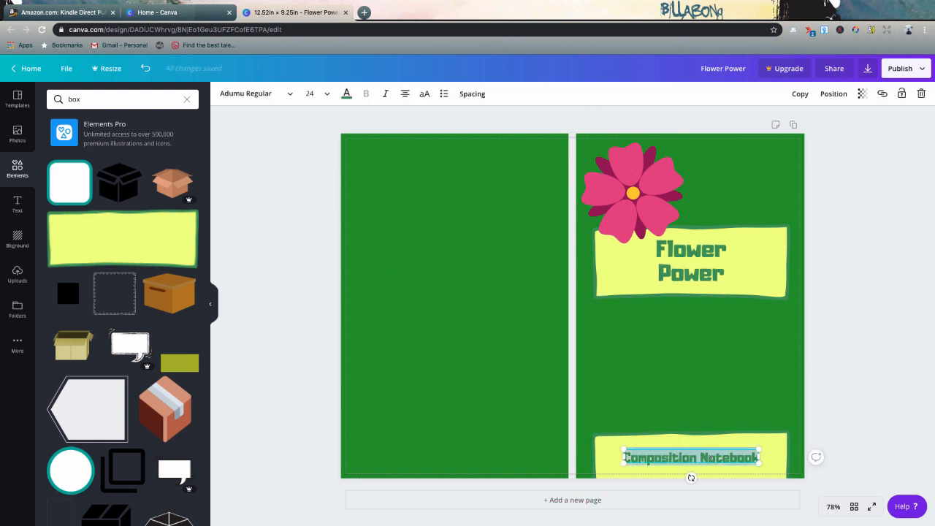
click(309, 93)
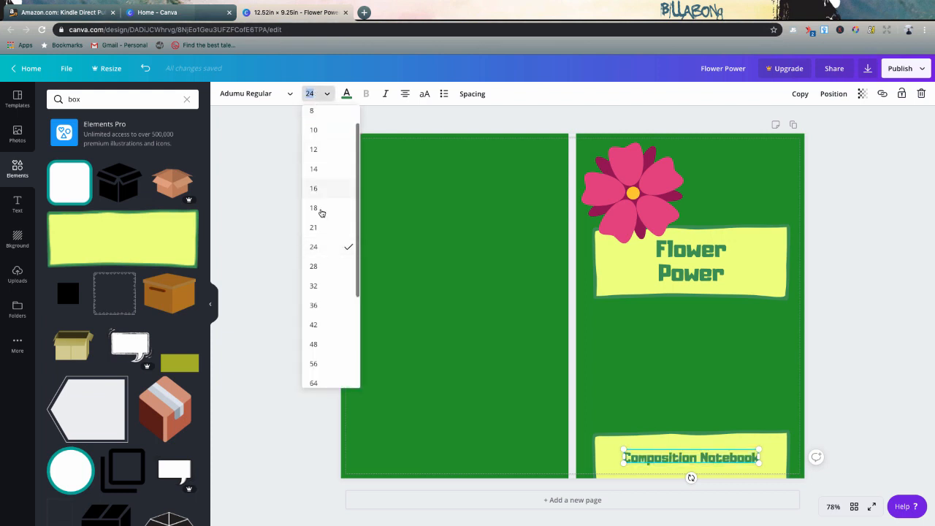
click(319, 211)
click(851, 351)
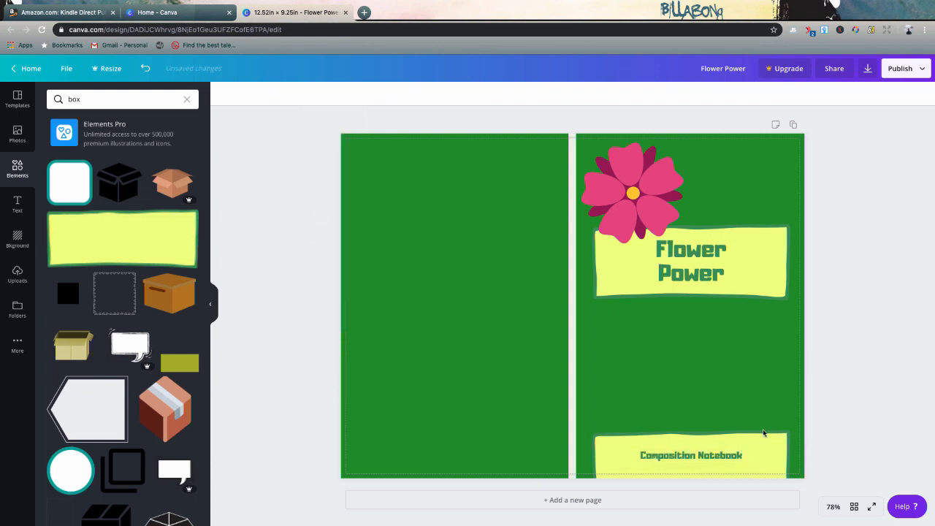
click(709, 454)
click(710, 454)
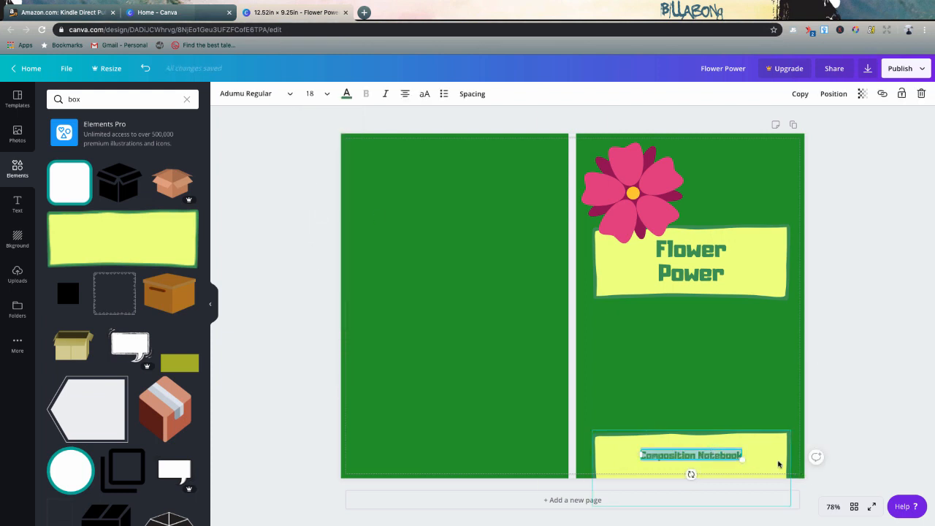
- Shrink the lower yellow box slightly and shift it sideways to sit evenly around the "Composition Notebook" text
click(784, 477)
drag(790, 505, 764, 498)
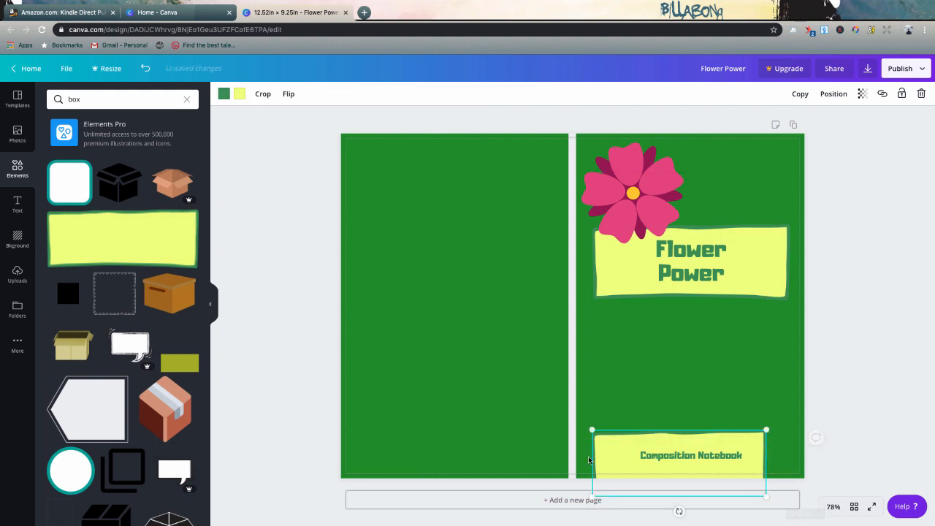
drag(615, 457, 634, 456)
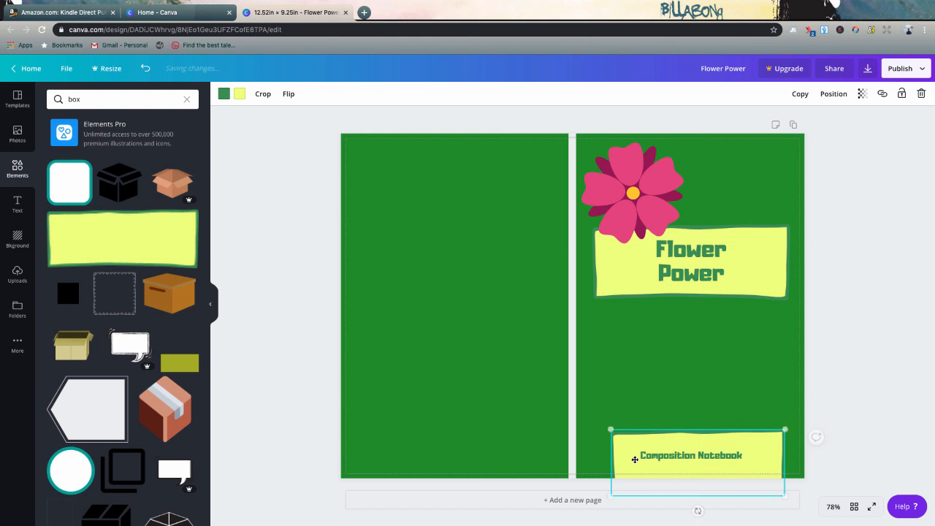
click(823, 320)
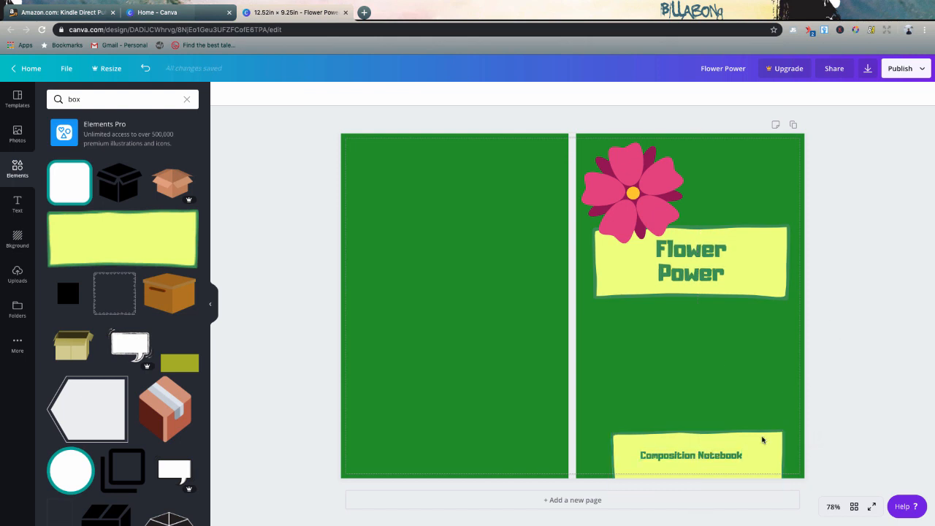
click(759, 445)
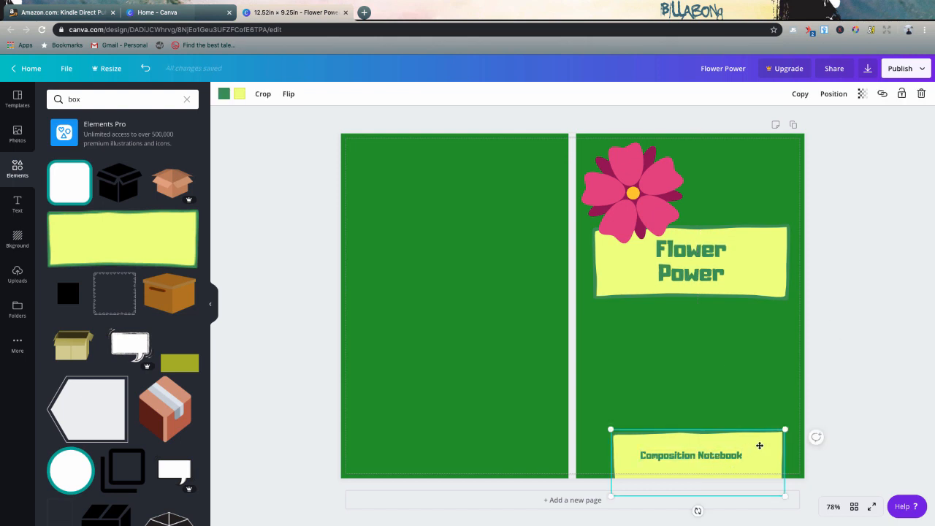
click(863, 343)
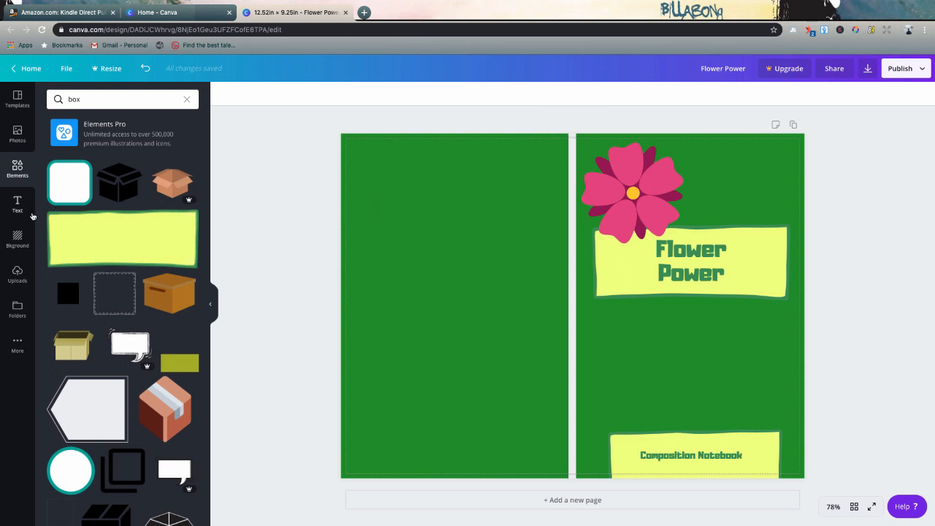
- Duplicate the pink flower, shrink the copy to under half size and place it on the lower yellow box's upper right corner
click(638, 185)
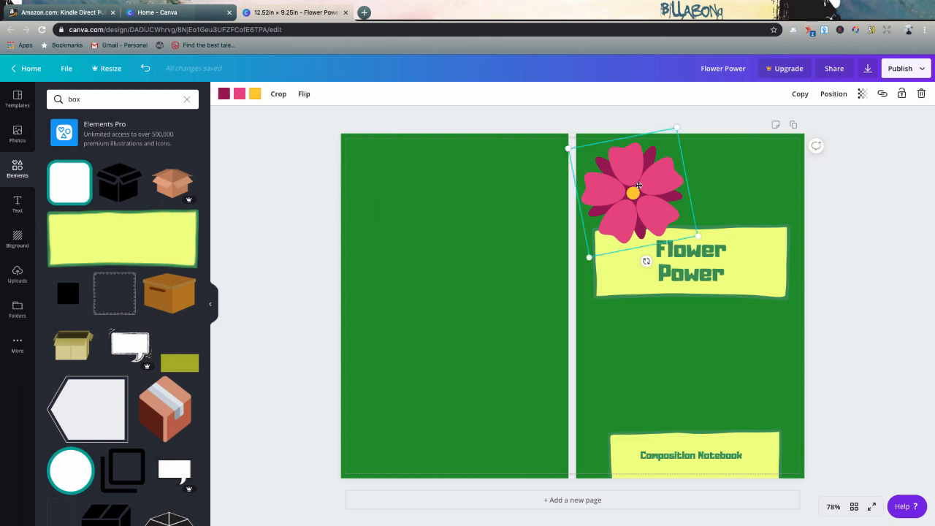
key(super+v)
drag(637, 201, 702, 345)
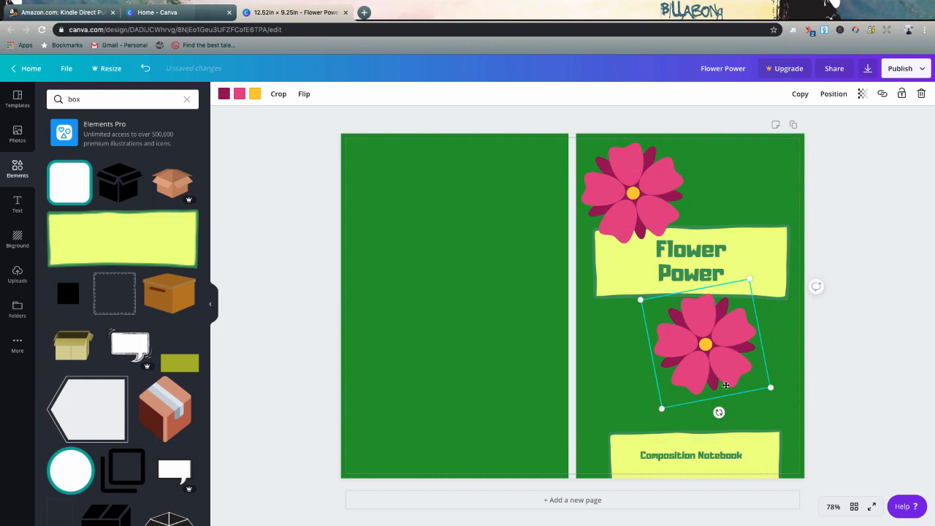
drag(750, 384, 653, 356)
drag(665, 317, 765, 430)
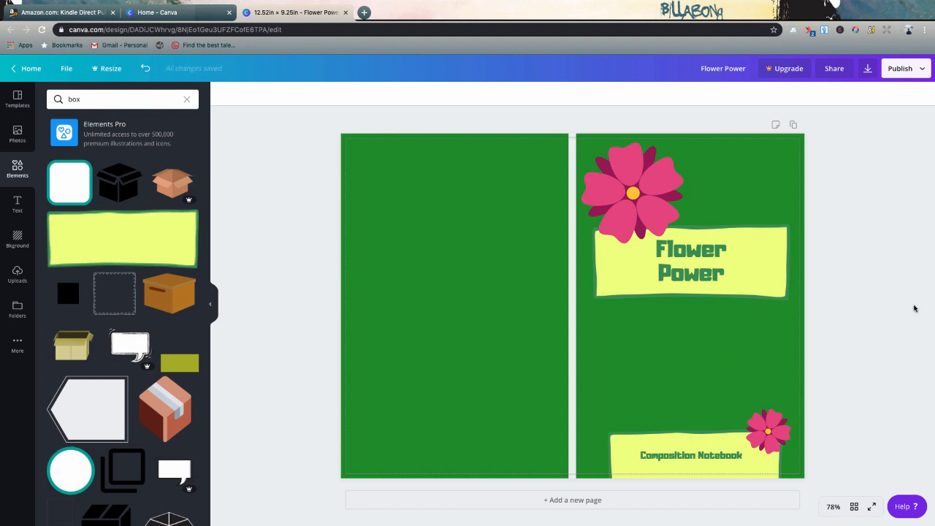
- Try several green and water backgrounds on the cover and settle on the photo of green leaves with white veins
click(17, 246)
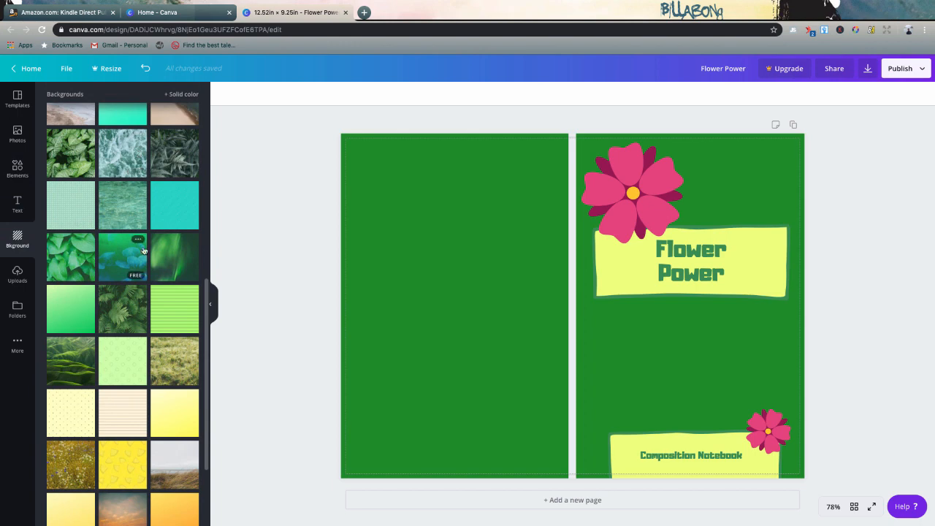
scroll(143, 250, down, 1)
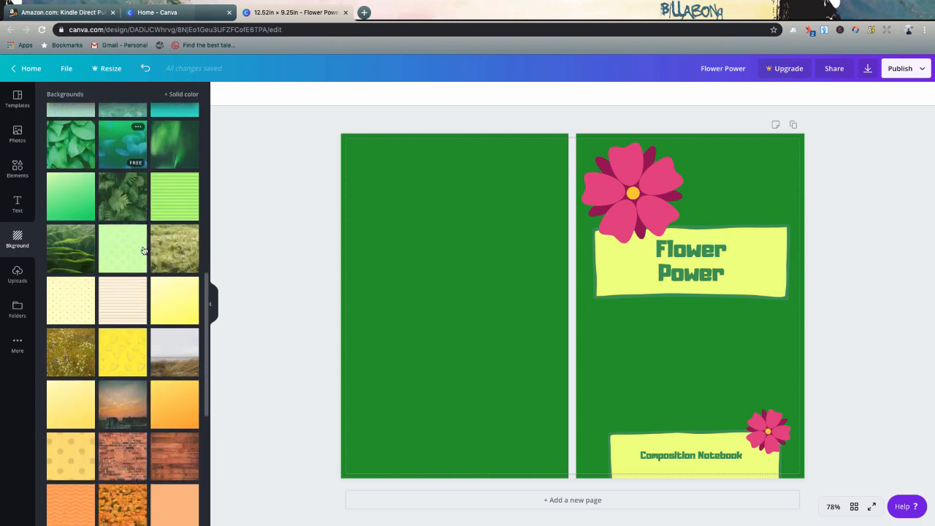
click(73, 200)
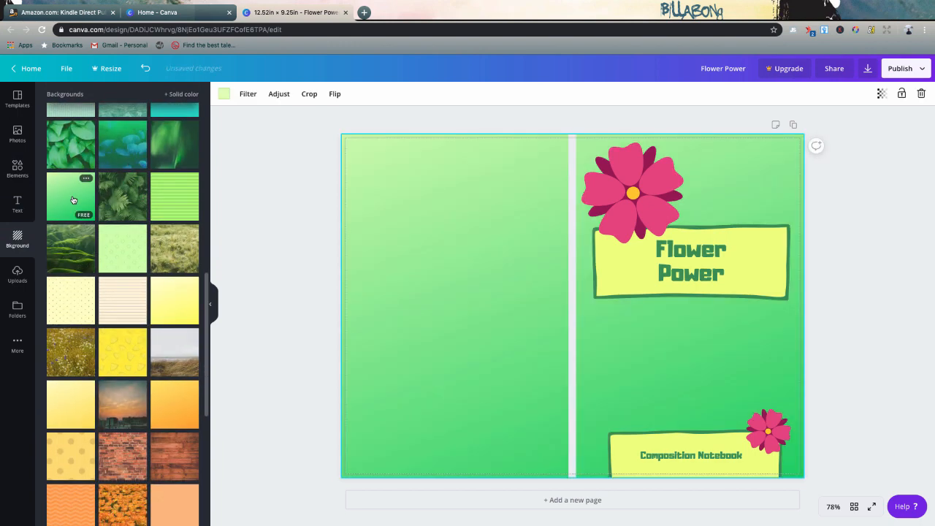
click(131, 192)
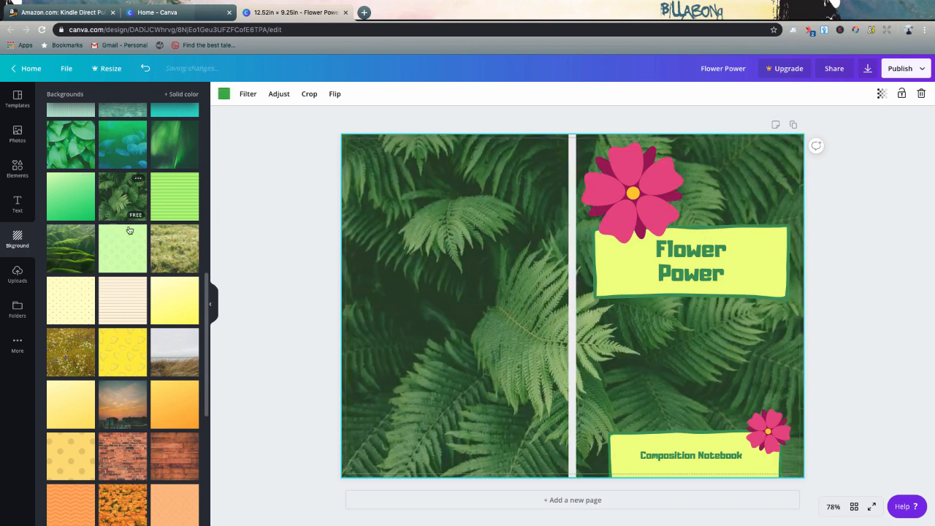
scroll(120, 306, up, 3)
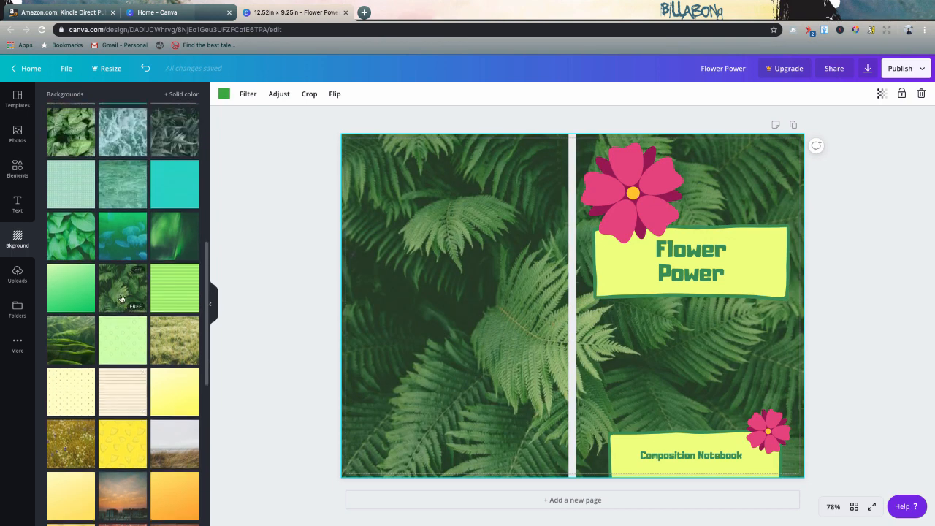
click(128, 192)
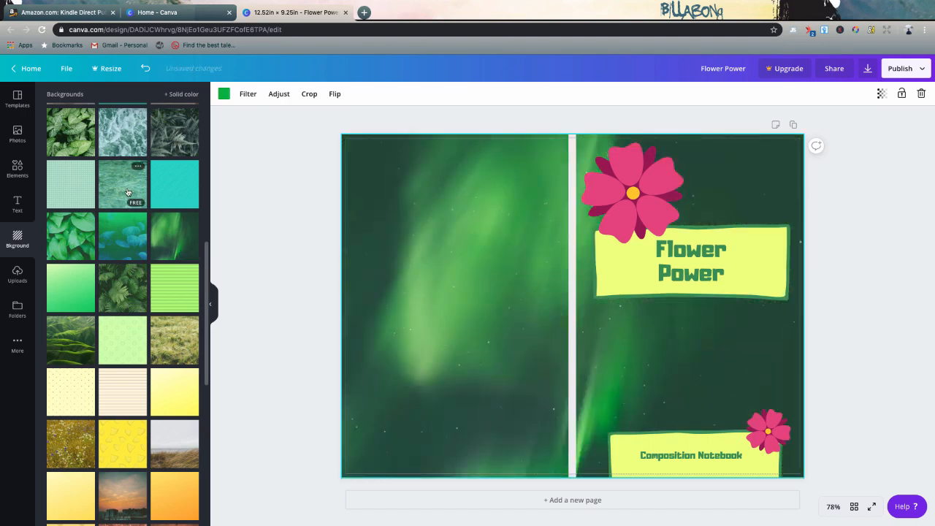
click(128, 192)
scroll(135, 292, up, 3)
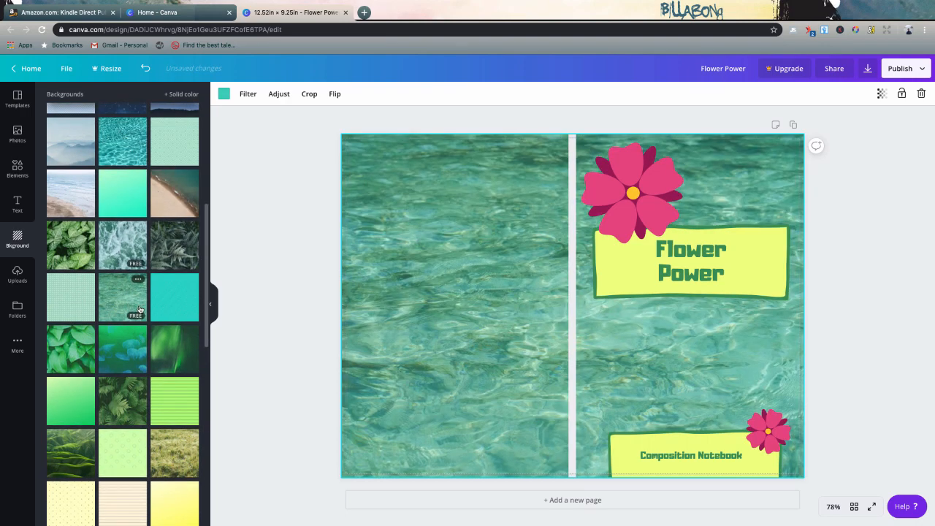
click(70, 244)
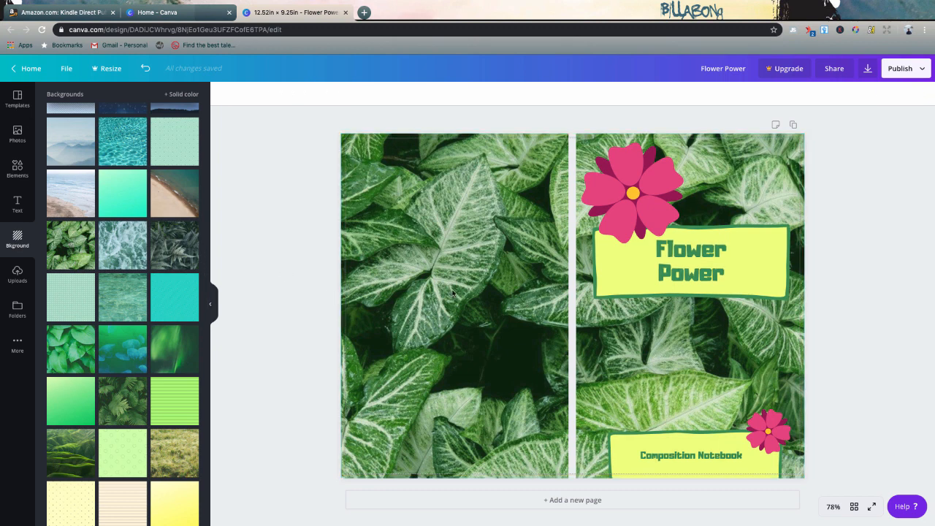
- Set the leaf photo background's transparency to 14 so it blends softly into the green
click(884, 93)
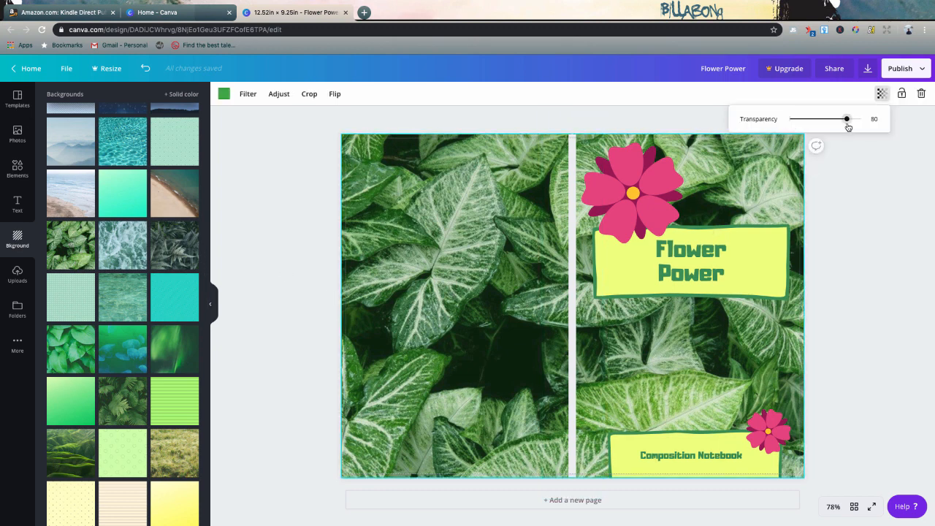
drag(847, 122, 821, 123)
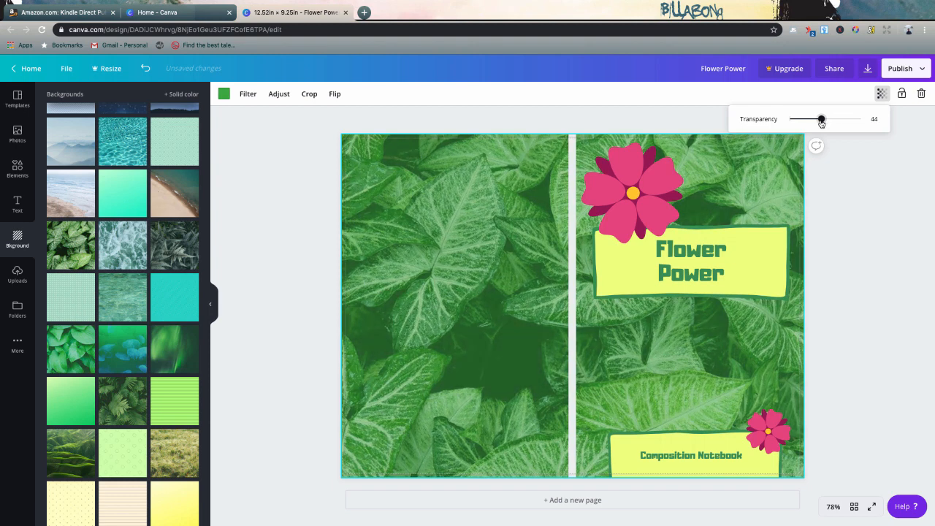
click(872, 203)
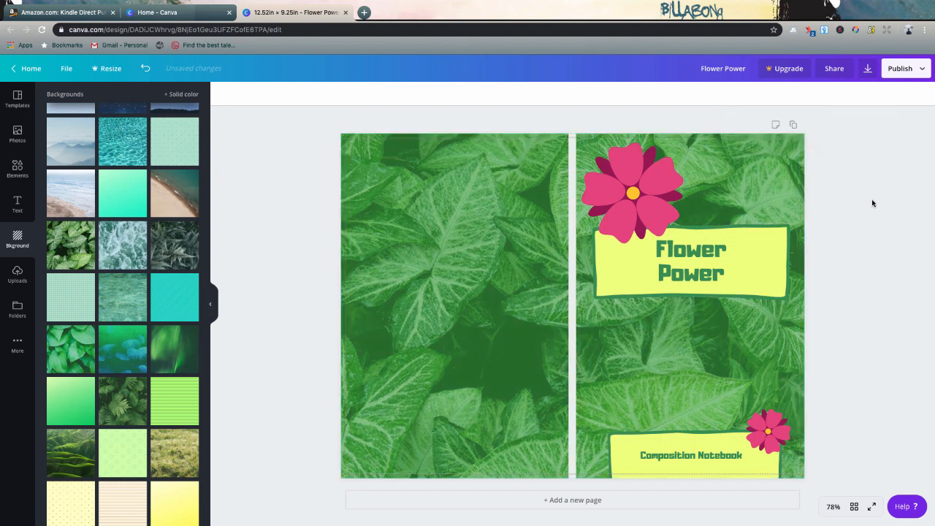
click(713, 371)
click(883, 95)
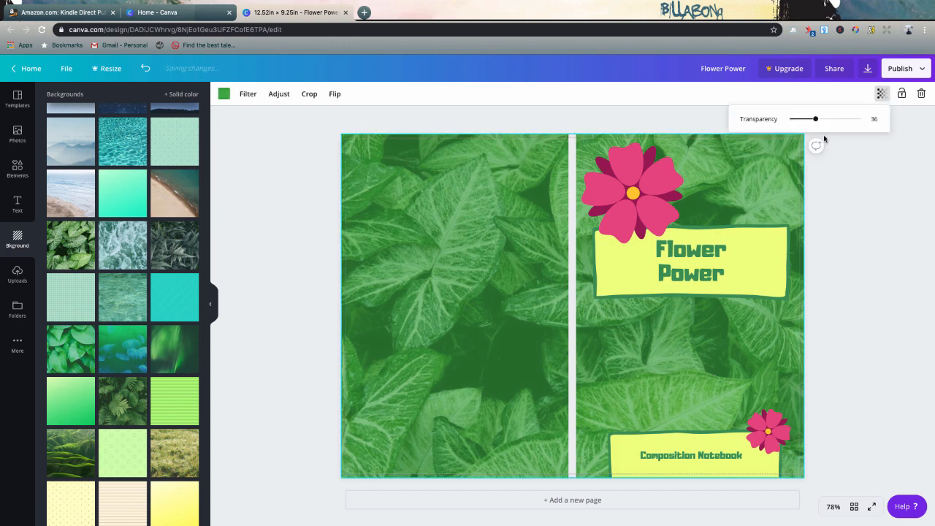
drag(816, 119, 799, 125)
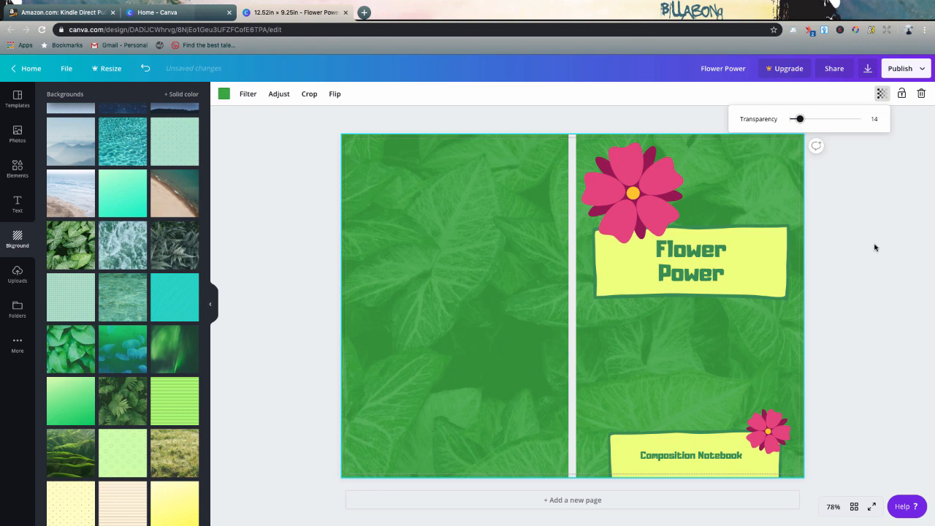
- Delete the thin grey guide strip marking the spine between the back and front covers
click(812, 281)
click(578, 363)
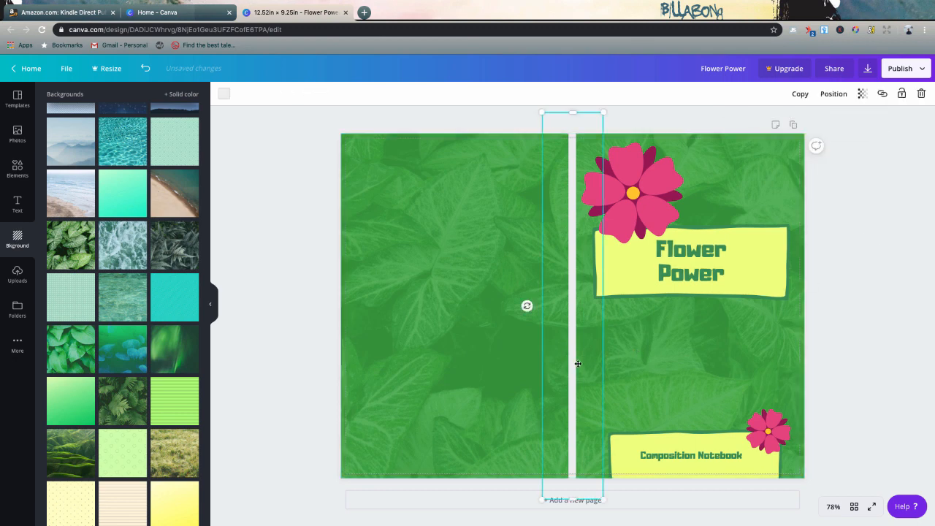
key(Delete)
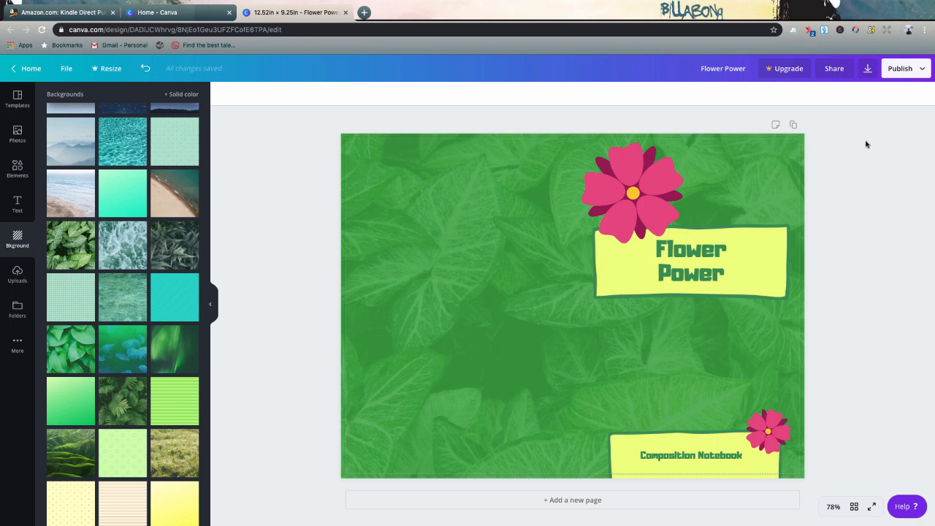
- Download the finished cover as a PNG and open the downloaded file
click(866, 69)
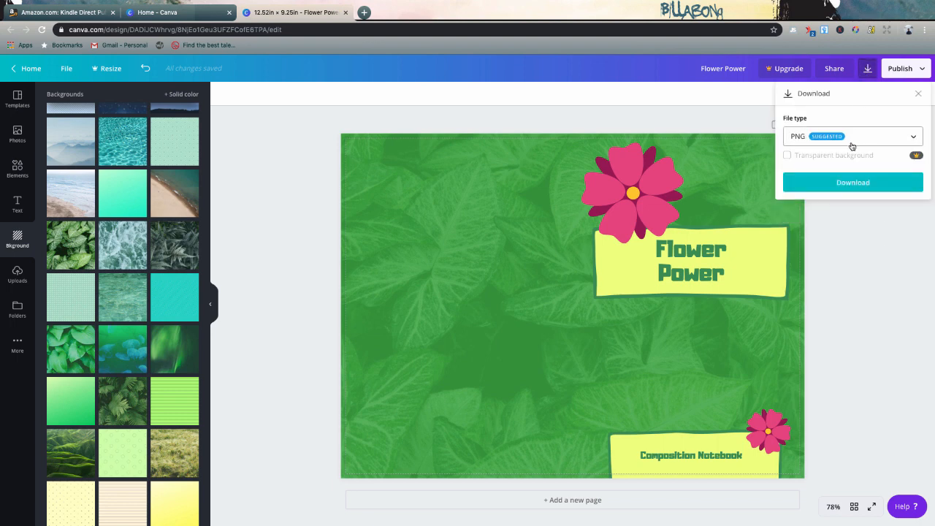
click(848, 185)
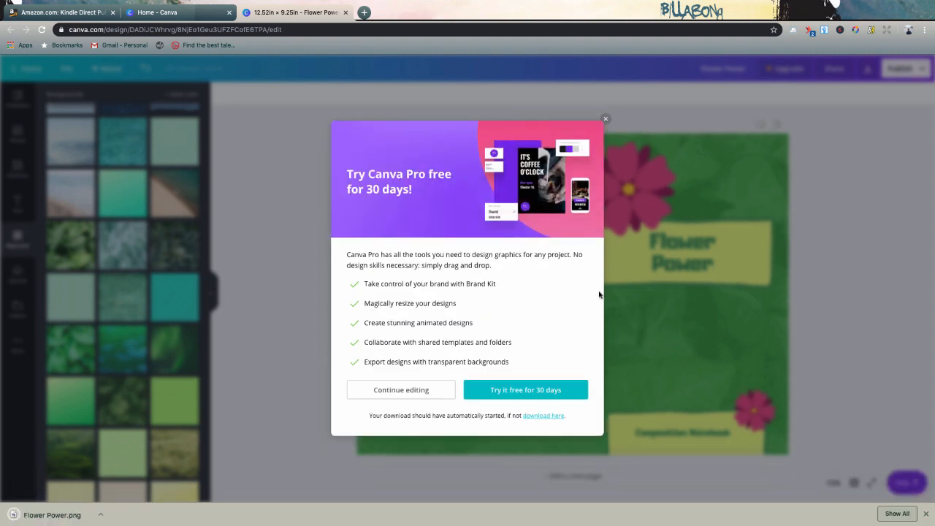
click(26, 515)
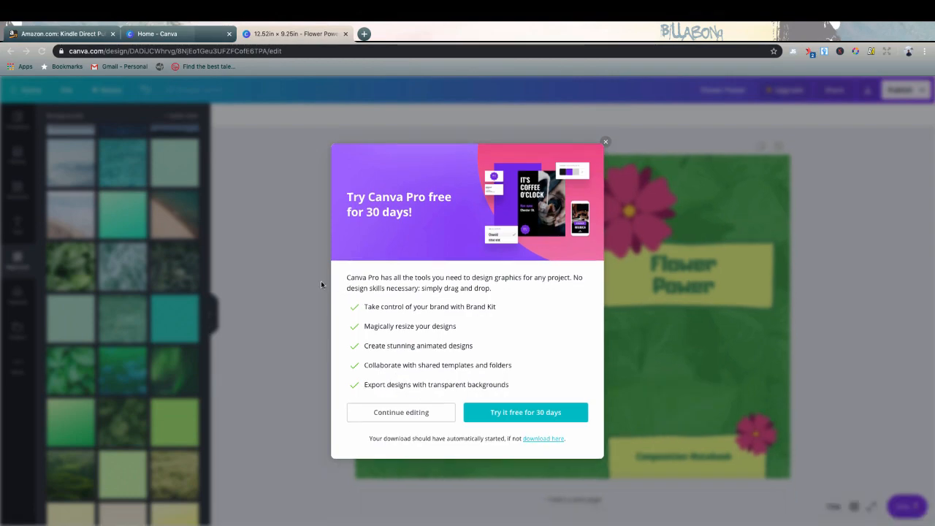
- Switch to Preview, inspect Flower Power.png in full screen, and place its window over the 6 x 9 in cover template
key(ctrl+Left)
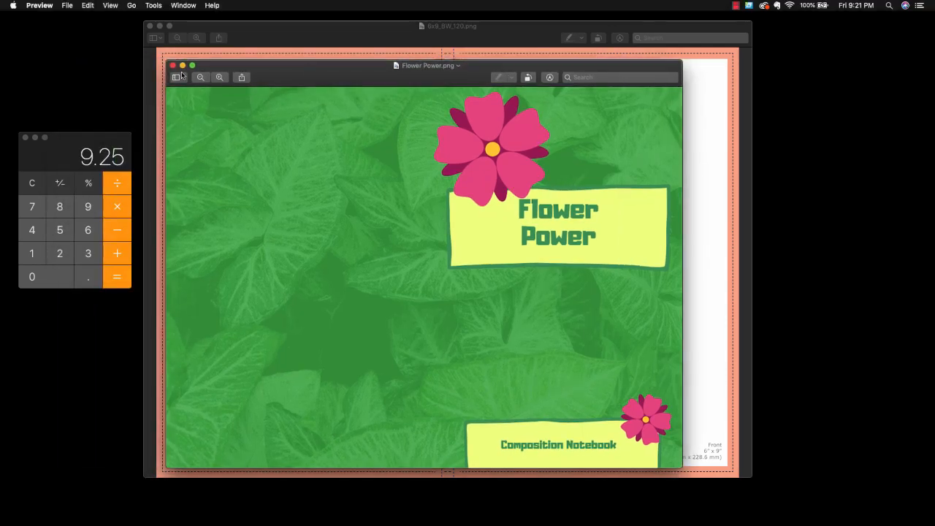
drag(339, 79, 174, 32)
click(27, 17)
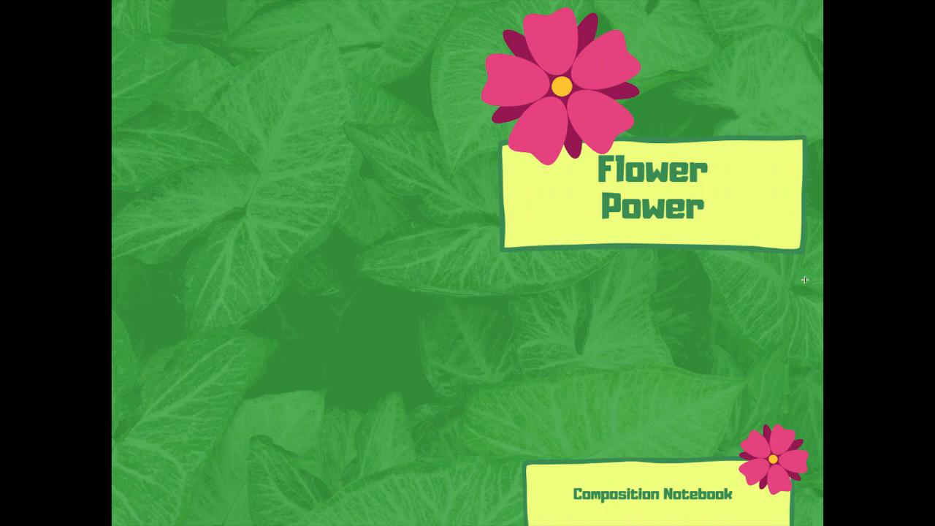
key(Escape)
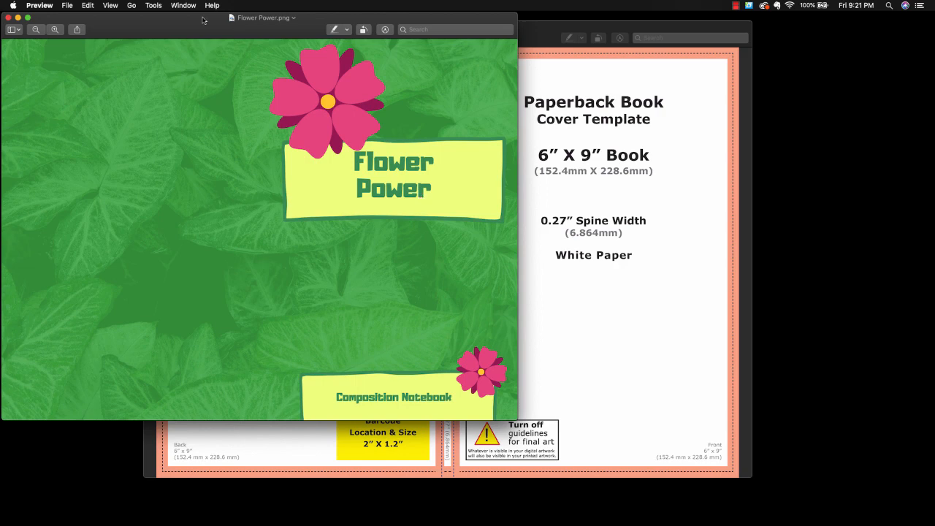
drag(203, 21, 345, 30)
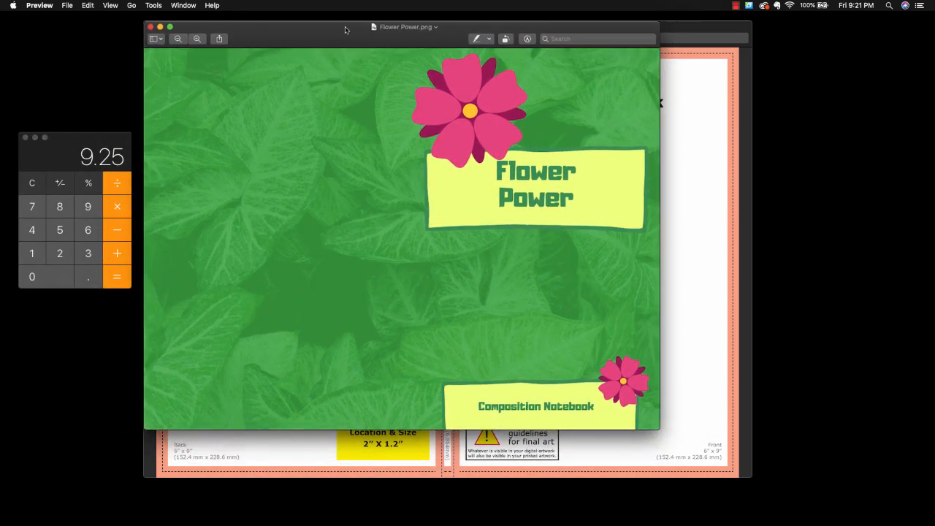